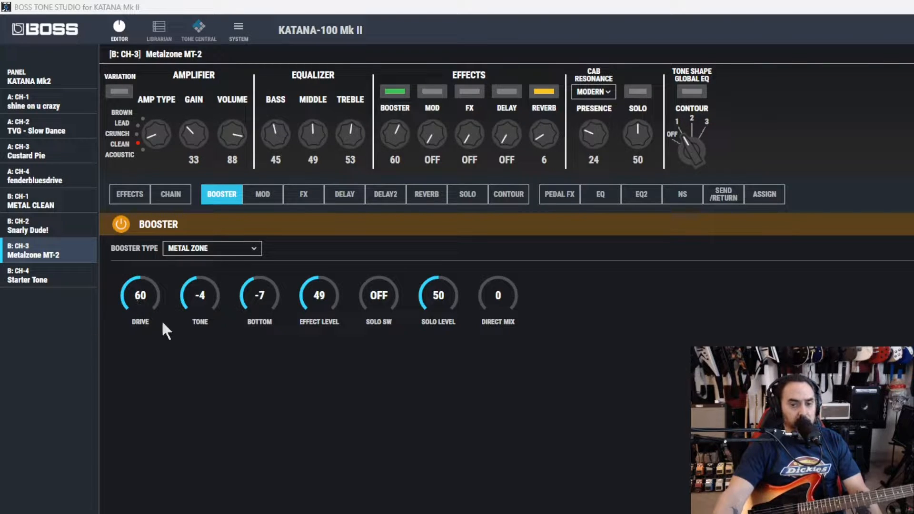
Try a different booster tone setting, and discard it by switching to another channel and reloading the Metalzone MT-2 patch.
{"action": "mouse_move", "coordinate": [202, 298]}
{"action": "left_mouse_down"}
{"action": "mouse_move", "coordinate": [204, 333]}
{"action": "mouse_move", "coordinate": [200, 250]}
{"action": "mouse_move", "coordinate": [198, 302]}
{"action": "left_mouse_up"}
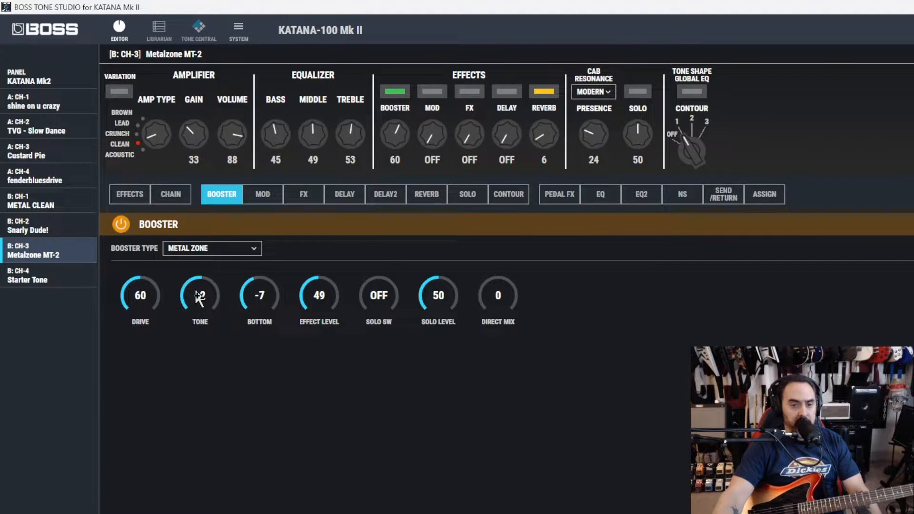
{"action": "left_click", "coordinate": [68, 219]}
{"action": "left_click", "coordinate": [62, 253]}
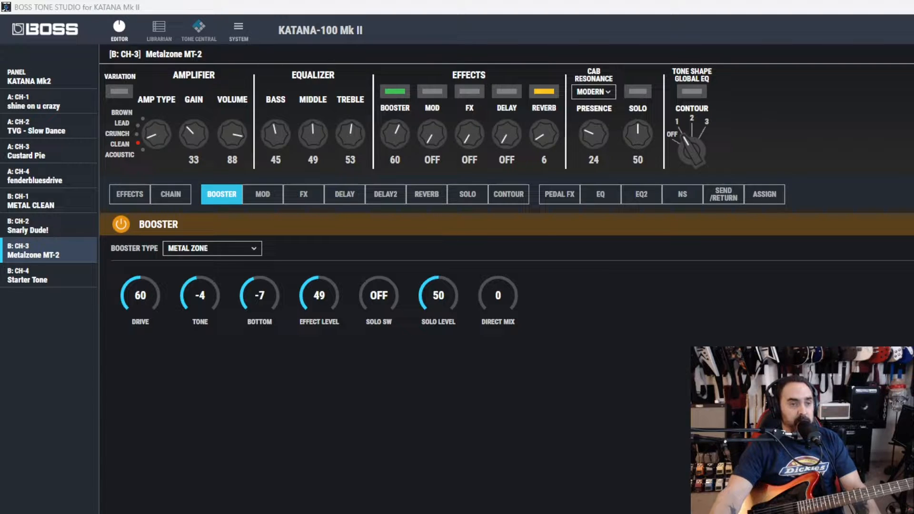
Look through the Metalzone MT-2 patch's available booster types, from Centa OD back to Clean Boost.
{"action": "left_click", "coordinate": [252, 250]}
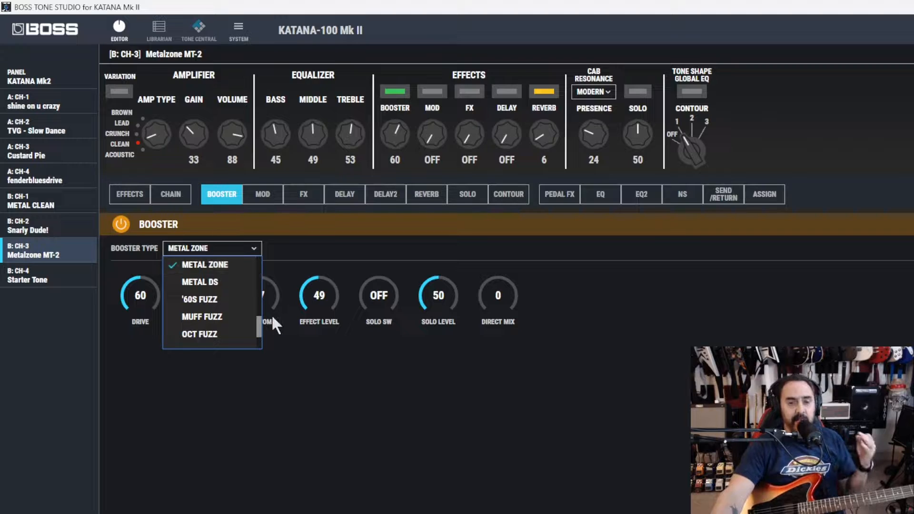
{"action": "left_click_drag", "start_coordinate": [261, 335], "coordinate": [260, 353]}
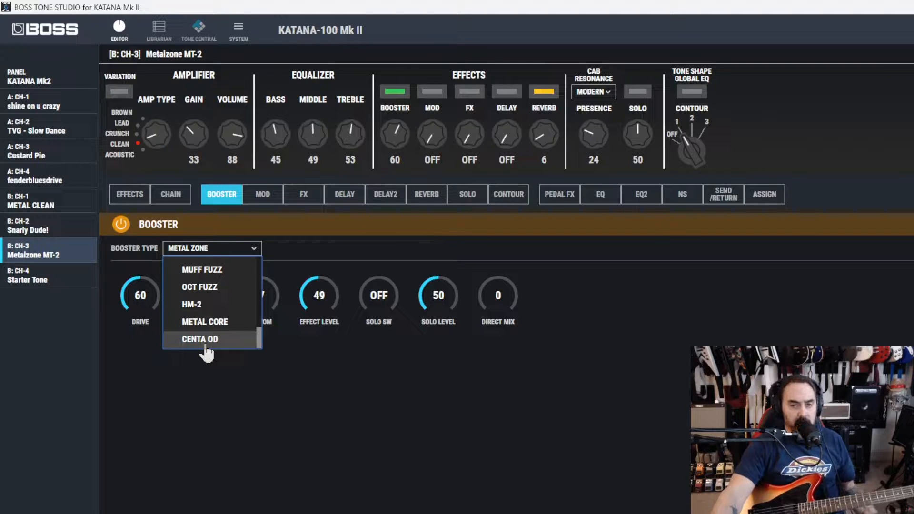
{"action": "left_click_drag", "start_coordinate": [255, 342], "coordinate": [263, 258]}
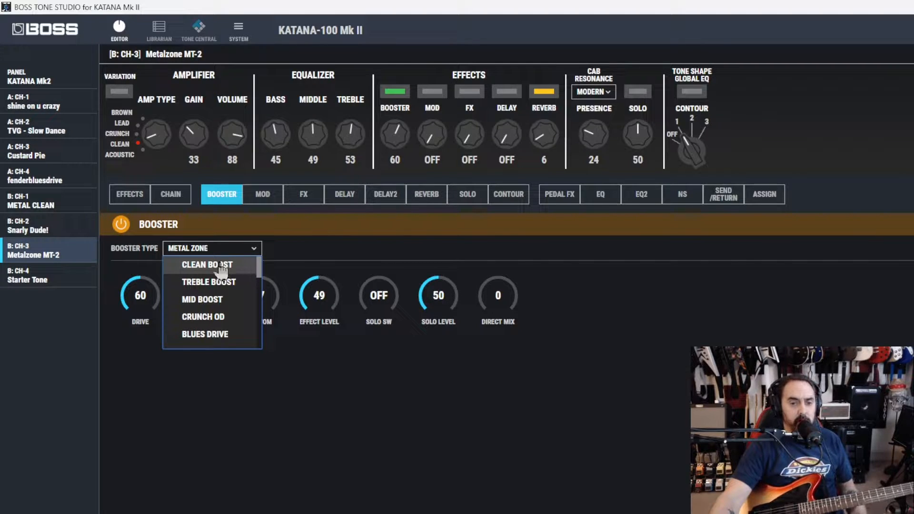
{"action": "left_click", "coordinate": [51, 280]}
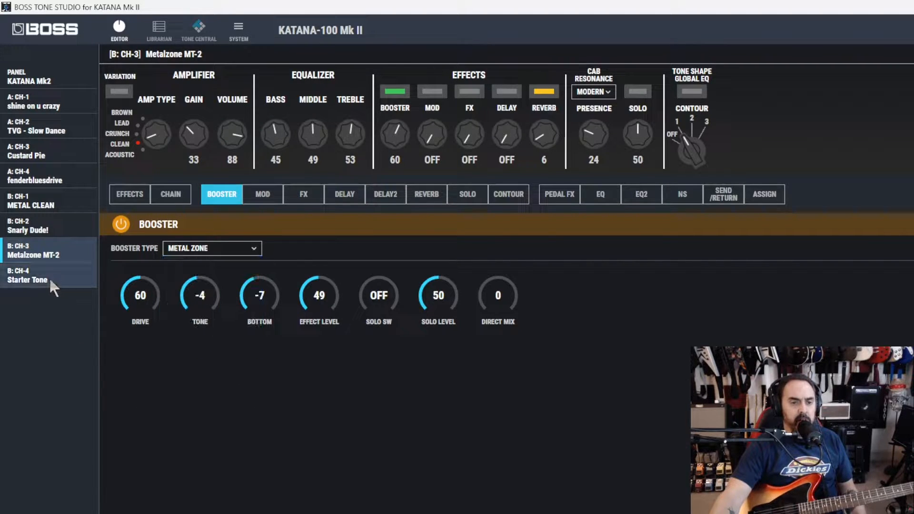
Load the Starter Tone patch on B: CH-4 and switch on its booster.
{"action": "left_click", "coordinate": [47, 274]}
{"action": "left_click", "coordinate": [227, 248]}
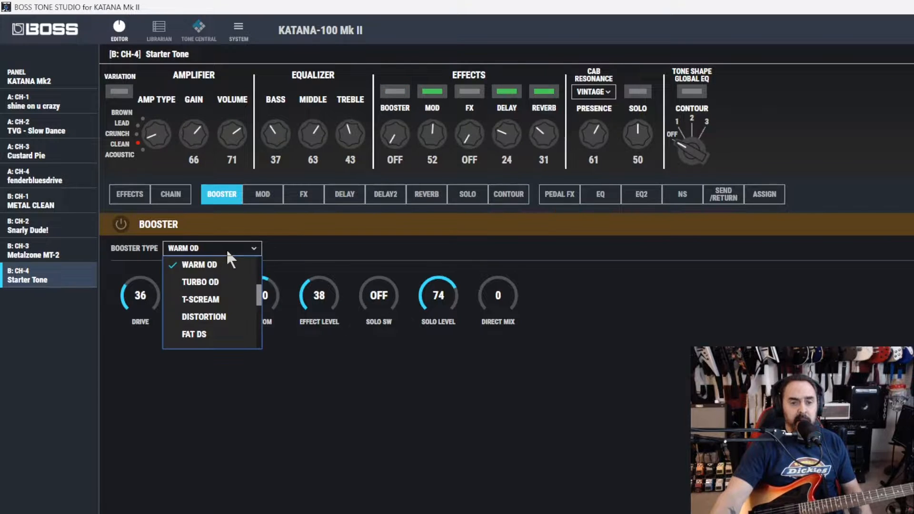
{"action": "scroll", "coordinate": [186, 252], "scroll_direction": "up", "scroll_amount": 2}
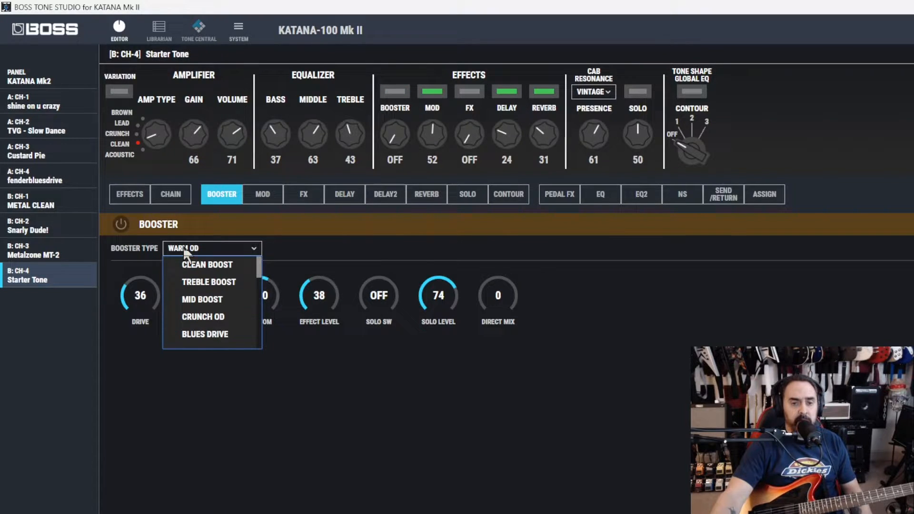
{"action": "left_click", "coordinate": [119, 232]}
{"action": "left_click", "coordinate": [119, 227]}
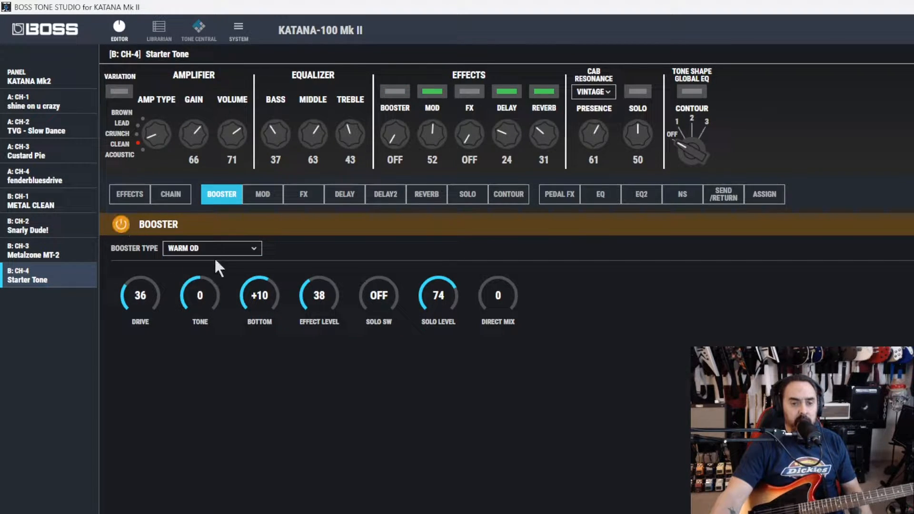
Set the Starter Tone patch's booster type to Clean Boost.
{"action": "left_click", "coordinate": [218, 251]}
{"action": "scroll", "coordinate": [223, 275], "scroll_direction": "up", "scroll_amount": 2}
{"action": "left_click", "coordinate": [223, 266]}
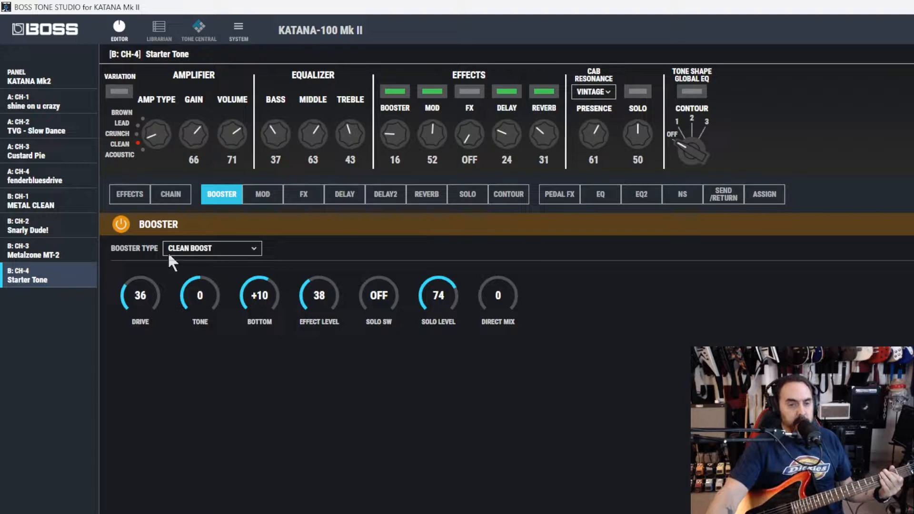
Set the amp type to Crunch and the gain to 50 while the booster is bypassed, and re-enable the booster.
{"action": "left_click", "coordinate": [122, 225]}
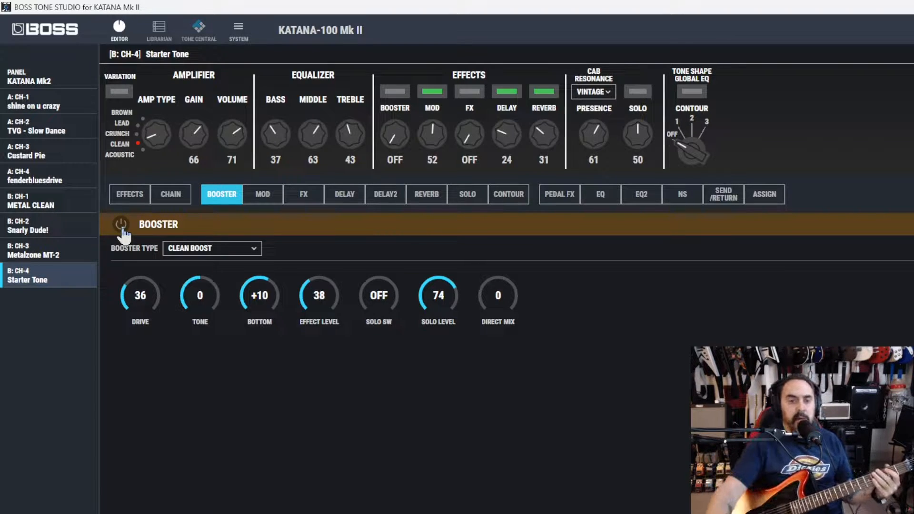
{"action": "left_click_drag", "start_coordinate": [148, 140], "coordinate": [149, 138]}
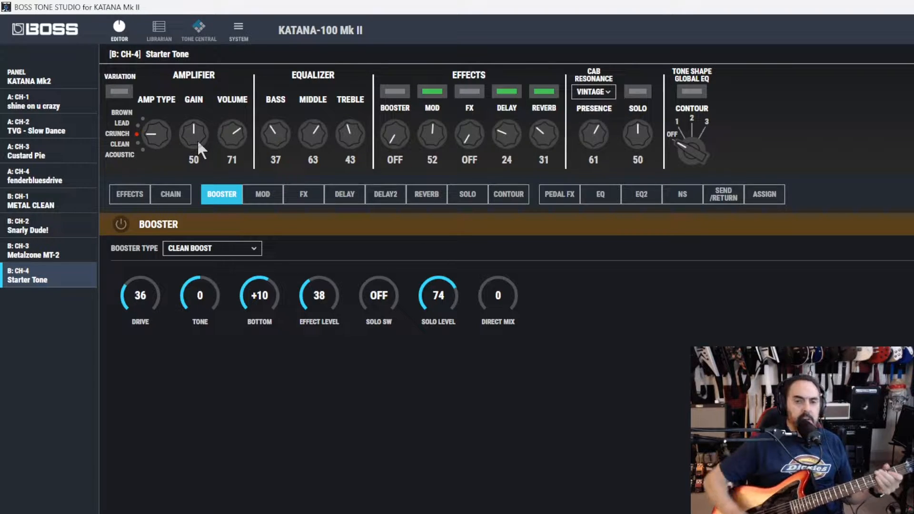
{"action": "left_click", "coordinate": [122, 227]}
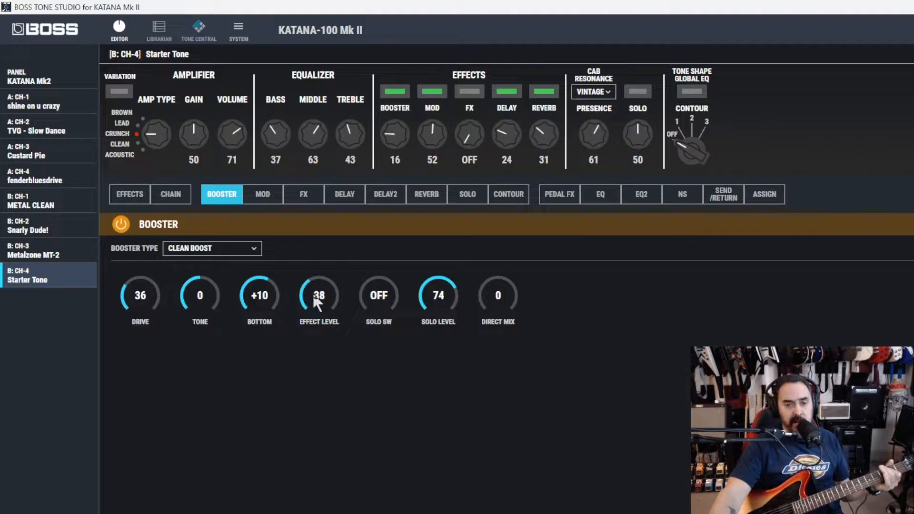
Set the Clean Boost's effect level to 50, tone to +21 and drive to 68, comparing the sound with the booster bypassed.
{"action": "left_click_drag", "start_coordinate": [315, 294], "coordinate": [316, 291]}
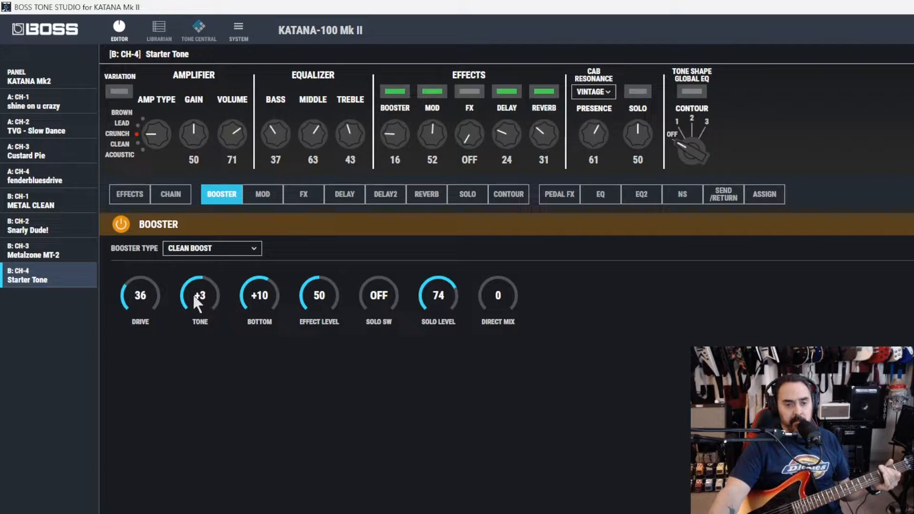
{"action": "left_click_drag", "start_coordinate": [193, 297], "coordinate": [197, 295]}
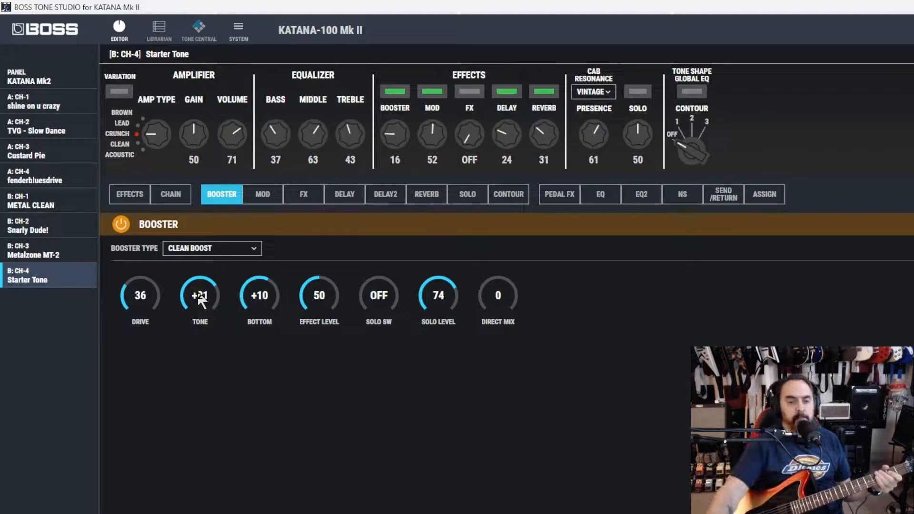
{"action": "left_click", "coordinate": [122, 226]}
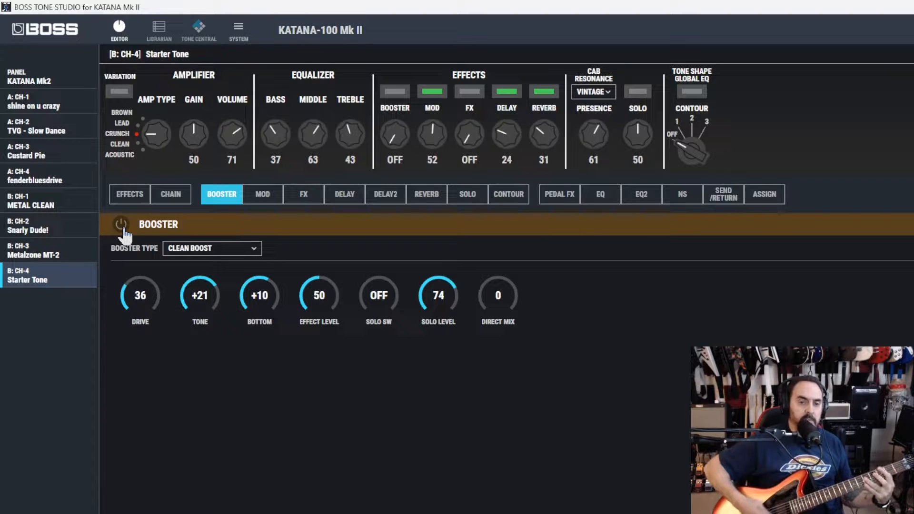
{"action": "left_click", "coordinate": [122, 227]}
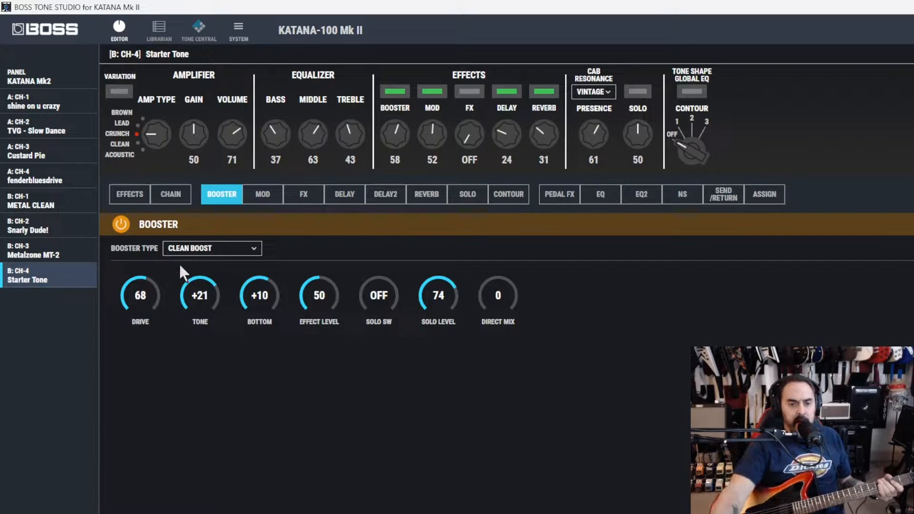
Switch the booster type to Treble Boost with drive at 44 and tone at -2.
{"action": "left_click", "coordinate": [188, 250]}
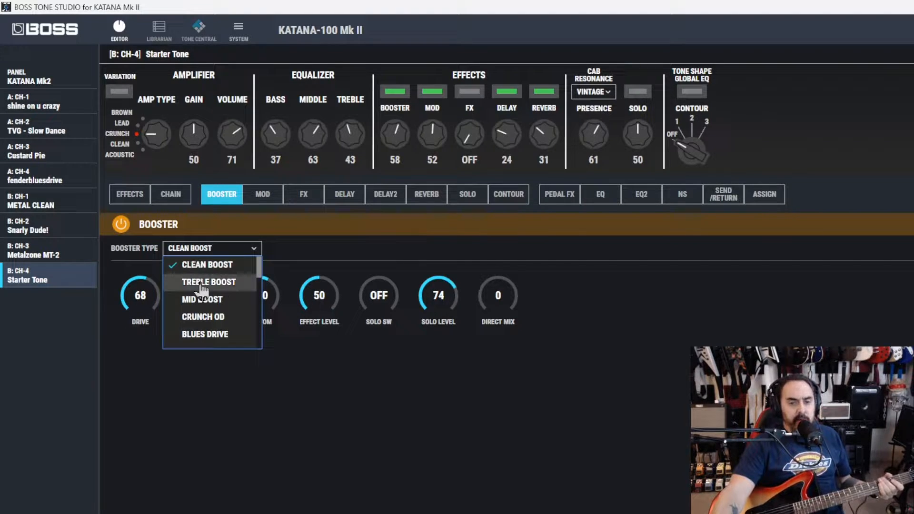
{"action": "left_click", "coordinate": [190, 280]}
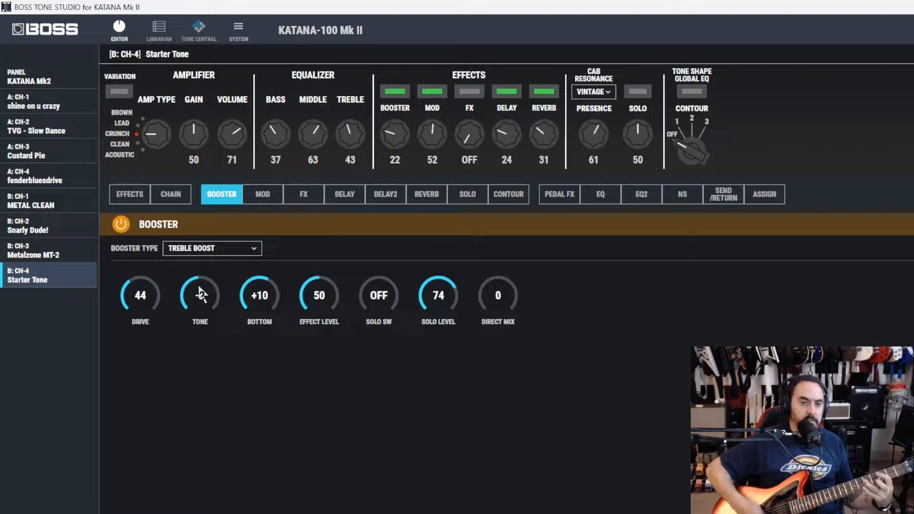
Toggle the Treble Boost off and on repeatedly to compare the boosted and unboosted sound.
{"action": "left_click", "coordinate": [121, 227]}
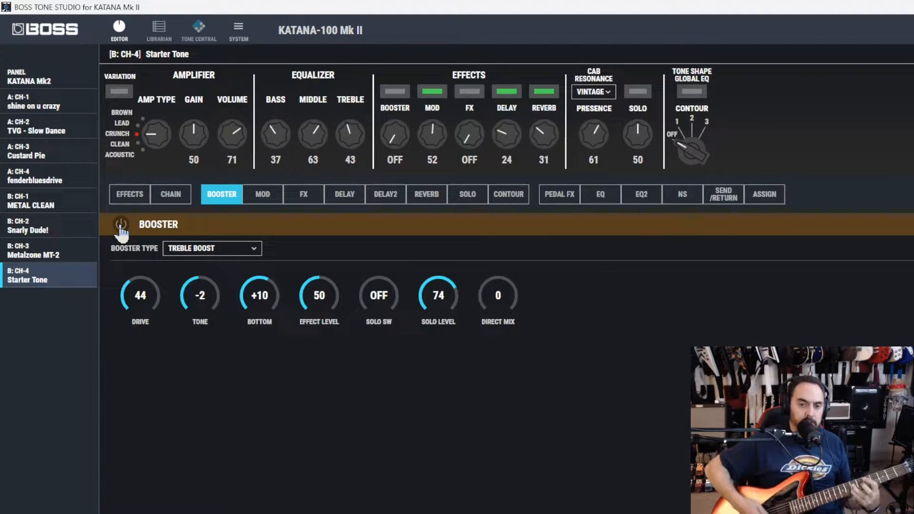
{"action": "left_click", "coordinate": [121, 226]}
{"action": "left_click", "coordinate": [121, 226]}
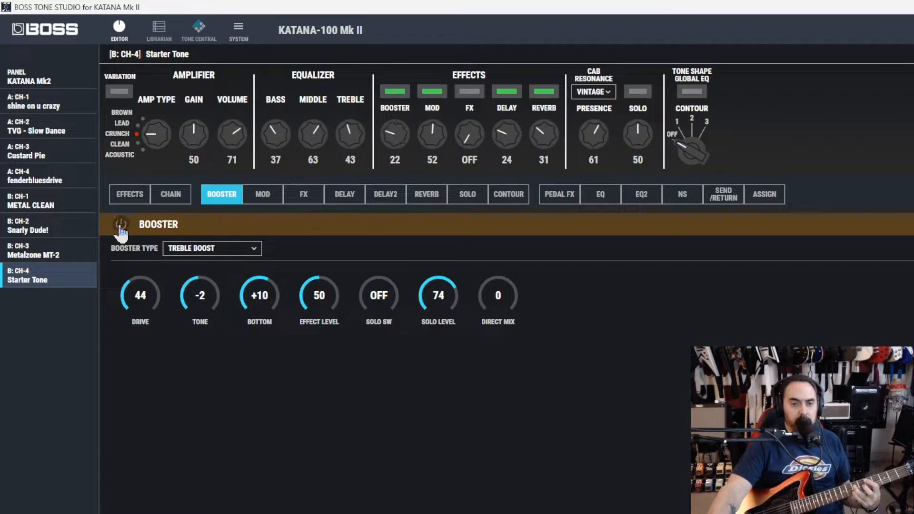
{"action": "left_click", "coordinate": [121, 227]}
{"action": "left_click", "coordinate": [121, 226]}
{"action": "left_click", "coordinate": [121, 227]}
{"action": "left_click", "coordinate": [120, 226]}
{"action": "left_click", "coordinate": [121, 227]}
{"action": "left_click", "coordinate": [119, 226]}
{"action": "left_click", "coordinate": [119, 227]}
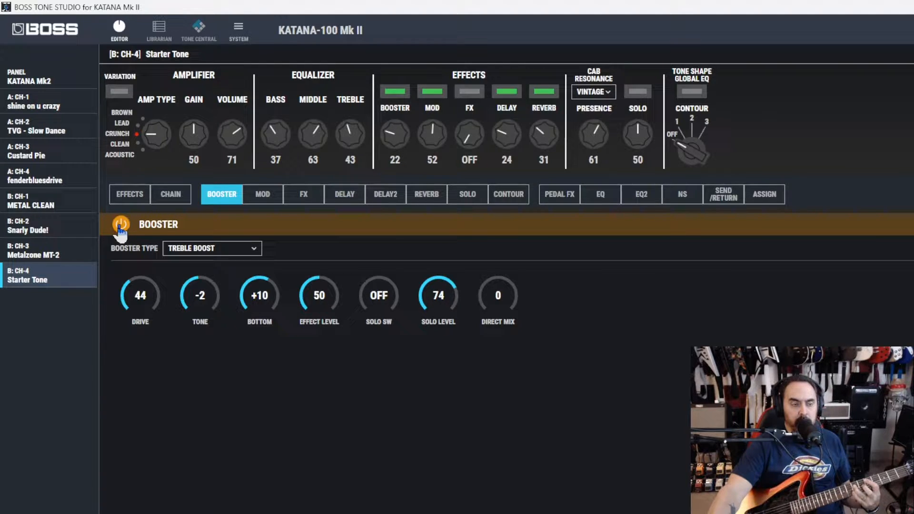
{"action": "left_click", "coordinate": [120, 227]}
{"action": "left_click", "coordinate": [120, 227]}
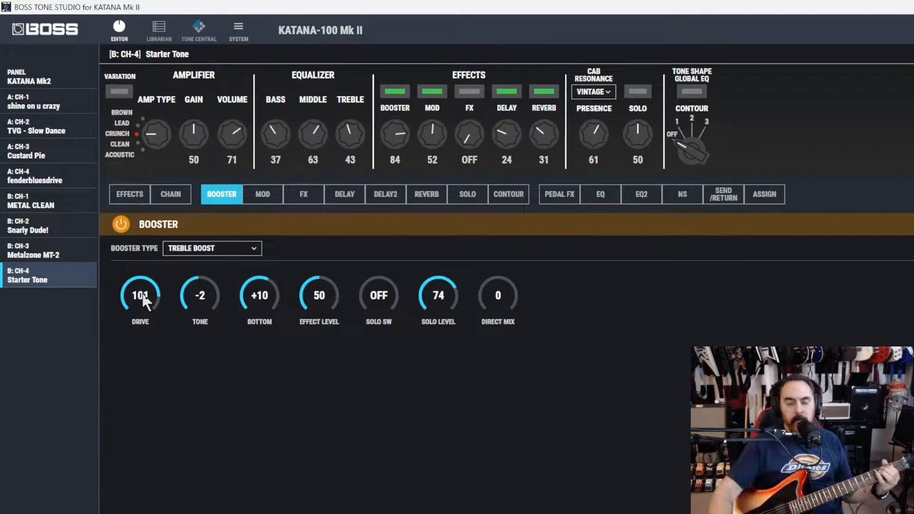
Reduce the booster drive to 59 and change the booster type to Mid Boost.
{"action": "scroll", "coordinate": [140, 296], "scroll_direction": "down", "scroll_amount": 8}
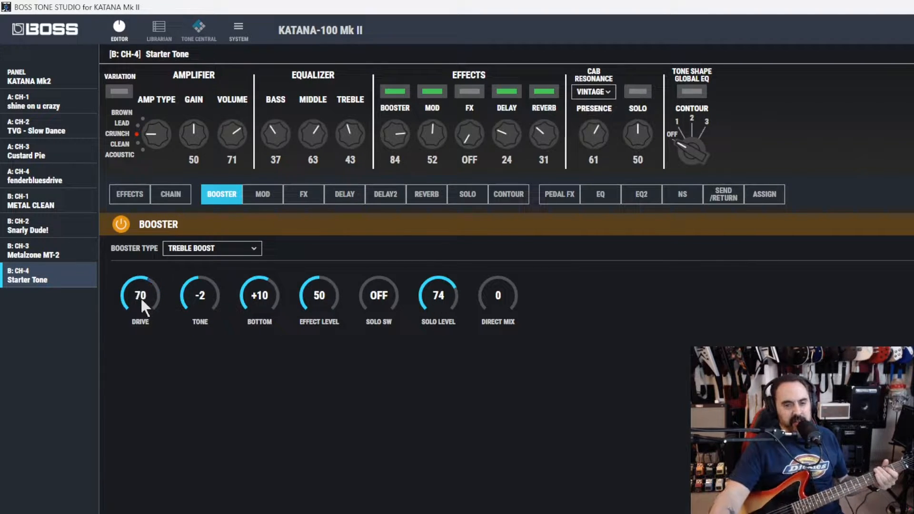
{"action": "left_click", "coordinate": [174, 255]}
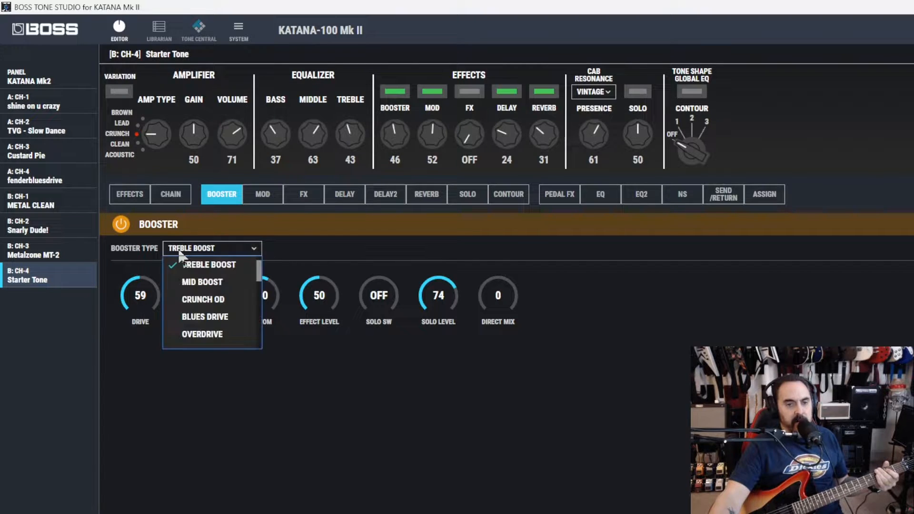
{"action": "left_click", "coordinate": [204, 281]}
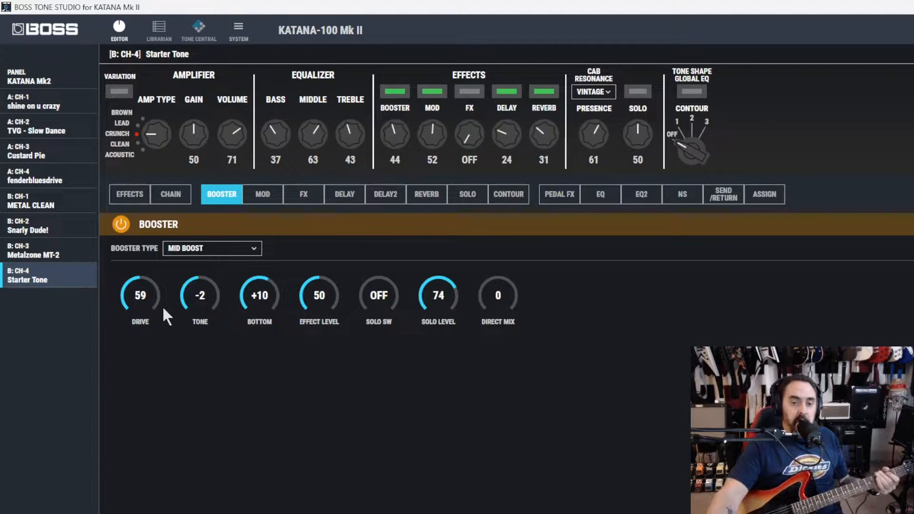
Compare the sound with the Mid Boost bypassed and engaged, and turn on its solo switch.
{"action": "left_click", "coordinate": [123, 228]}
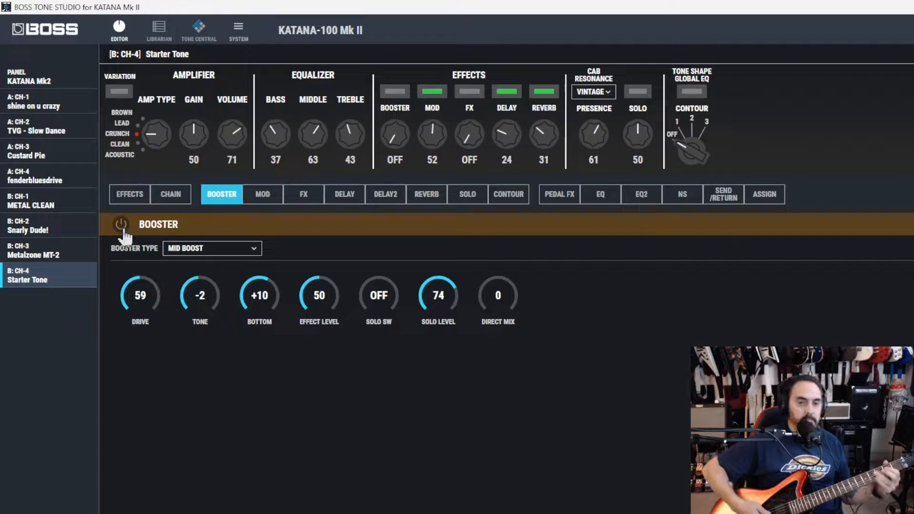
{"action": "left_click", "coordinate": [122, 226]}
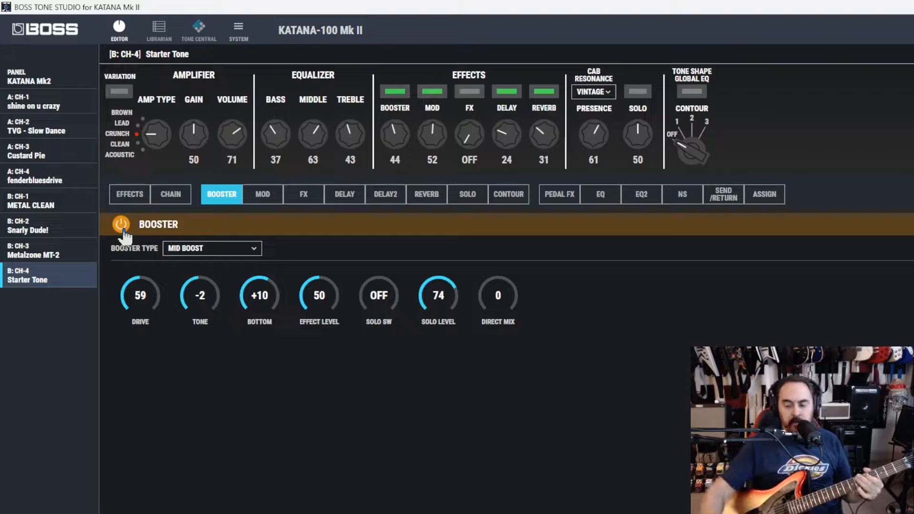
{"action": "left_click", "coordinate": [383, 298]}
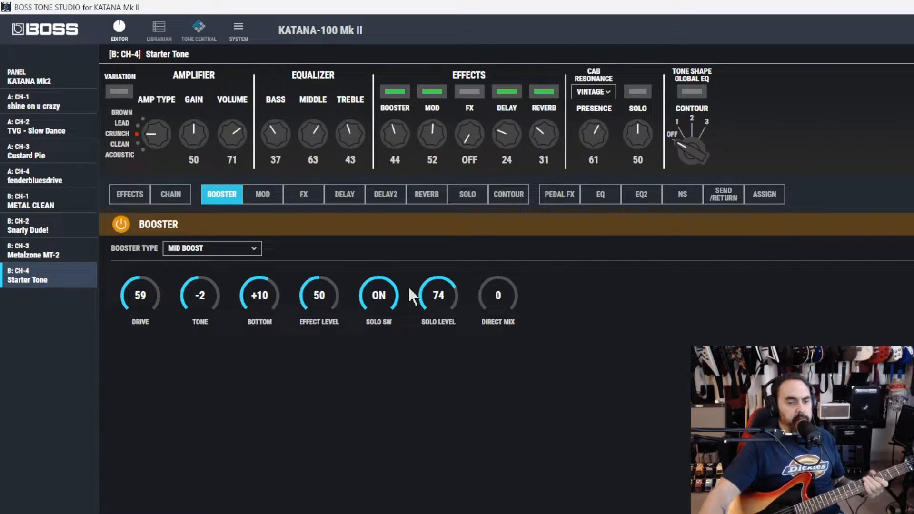
Change the booster type to Crunch OD with tone at +4, and set the amp type to Clean.
{"action": "left_click", "coordinate": [121, 225]}
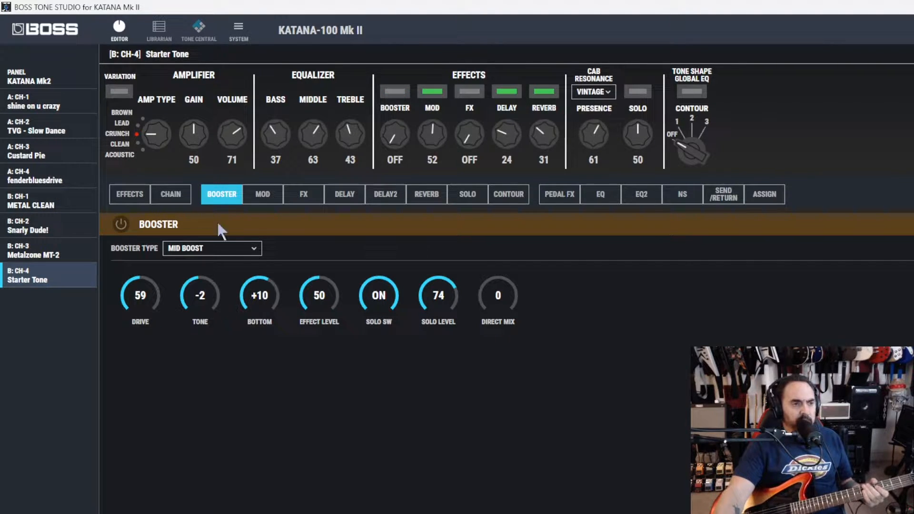
{"action": "left_click", "coordinate": [251, 247]}
{"action": "left_click", "coordinate": [238, 282]}
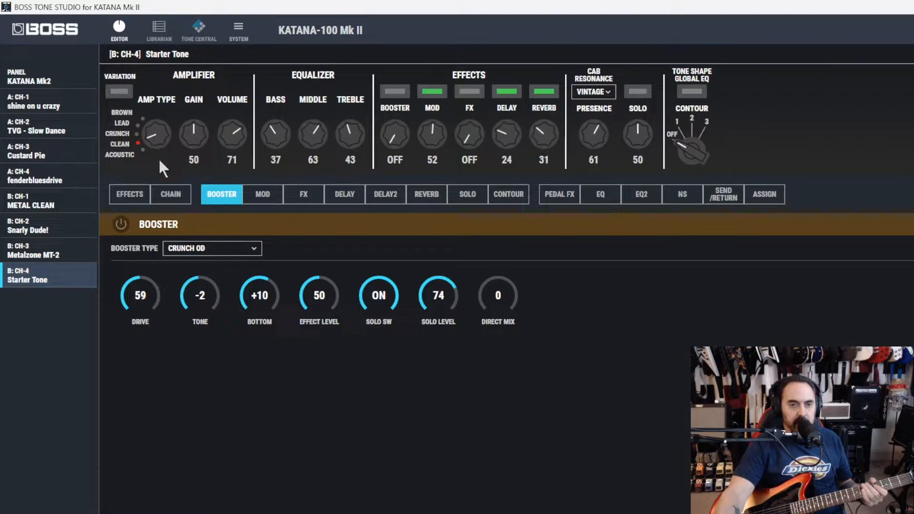
{"action": "left_click", "coordinate": [121, 224]}
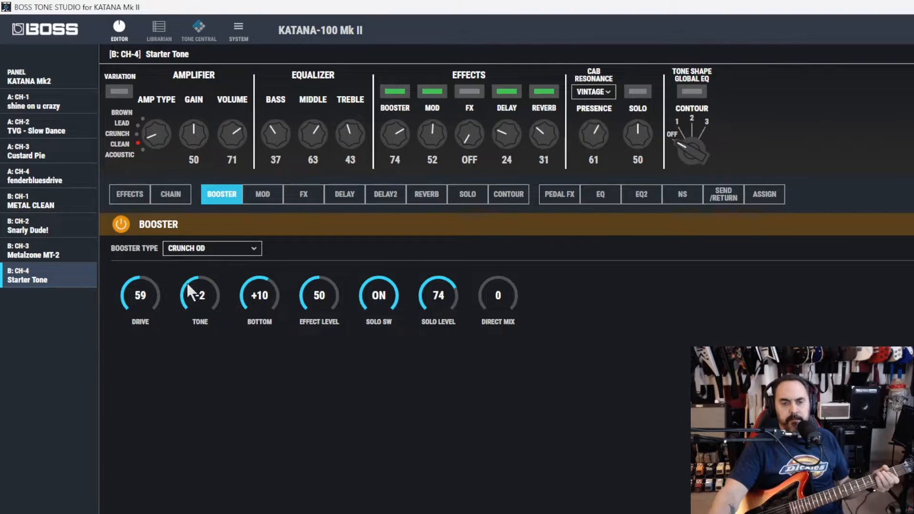
{"action": "scroll", "coordinate": [192, 287], "scroll_direction": "up", "scroll_amount": 6}
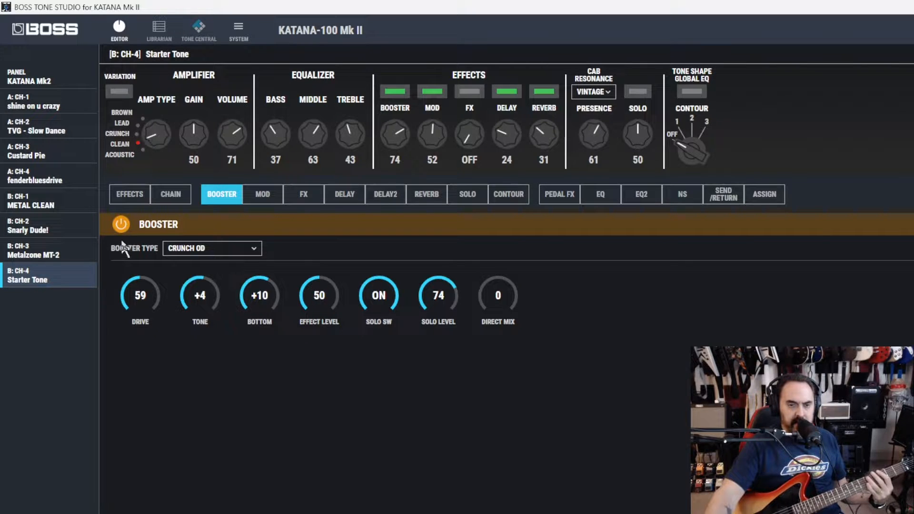
Bypass the Crunch OD booster and raise the amplifier gain to 96.
{"action": "left_click", "coordinate": [121, 224]}
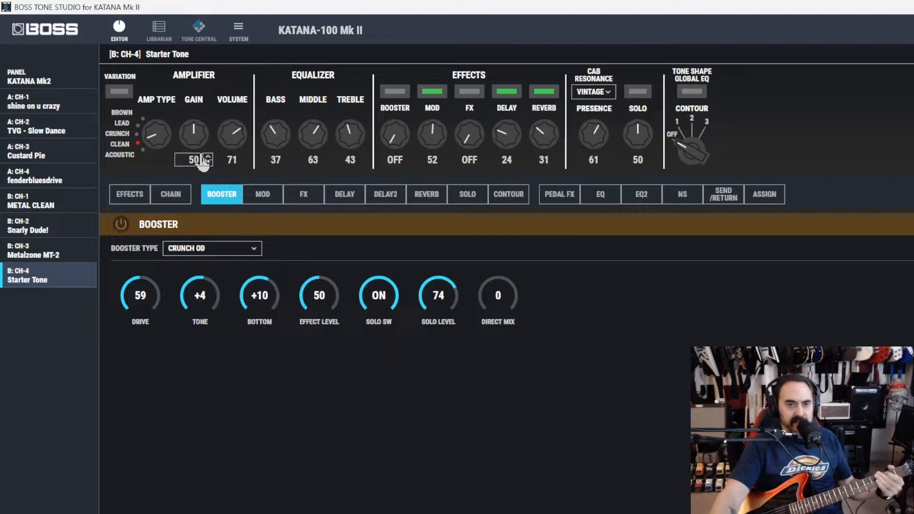
{"action": "left_click_drag", "start_coordinate": [193, 157], "coordinate": [197, 140]}
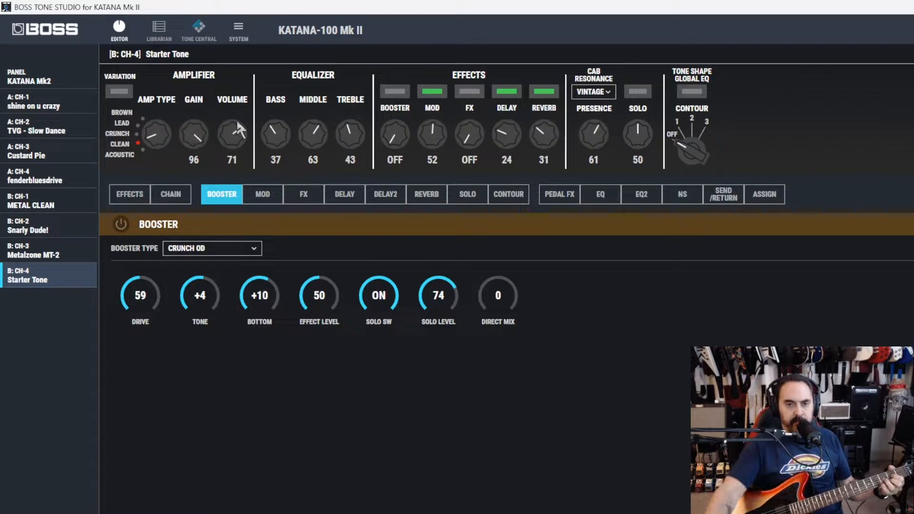
Engage the Crunch OD booster and turn its solo switch off.
{"action": "left_click", "coordinate": [119, 226]}
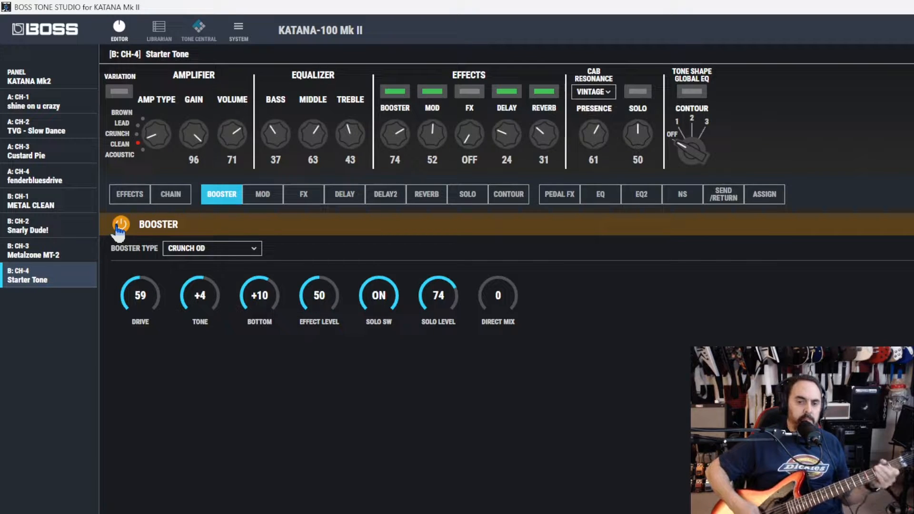
{"action": "left_click", "coordinate": [381, 298]}
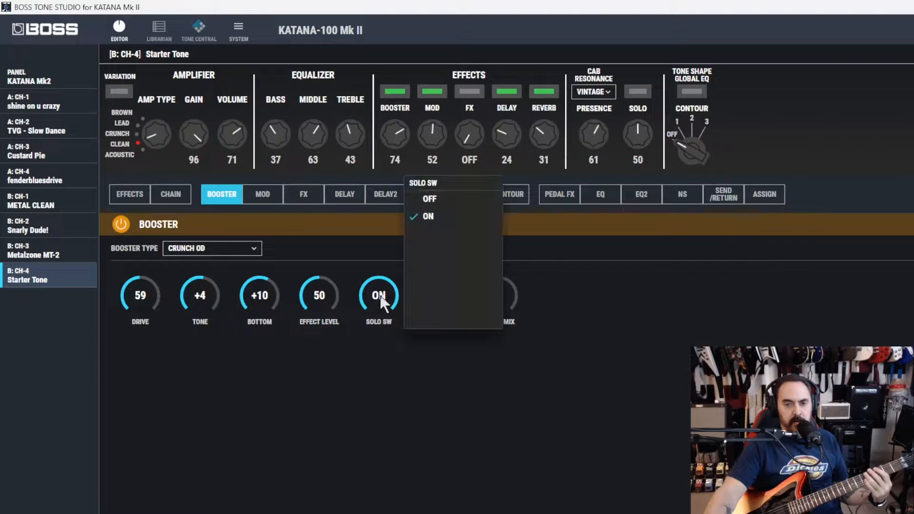
{"action": "left_click", "coordinate": [380, 297]}
{"action": "left_click_drag", "start_coordinate": [378, 303], "coordinate": [378, 323]}
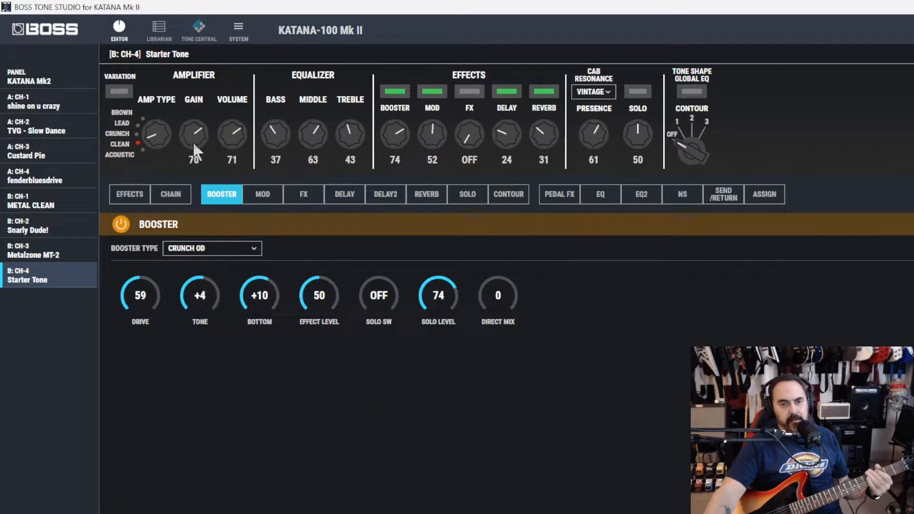
Set the amp type to Crunch with gain at 51 and compare the sound with the Crunch OD booster bypassed and engaged.
{"action": "left_click_drag", "start_coordinate": [195, 136], "coordinate": [191, 149]}
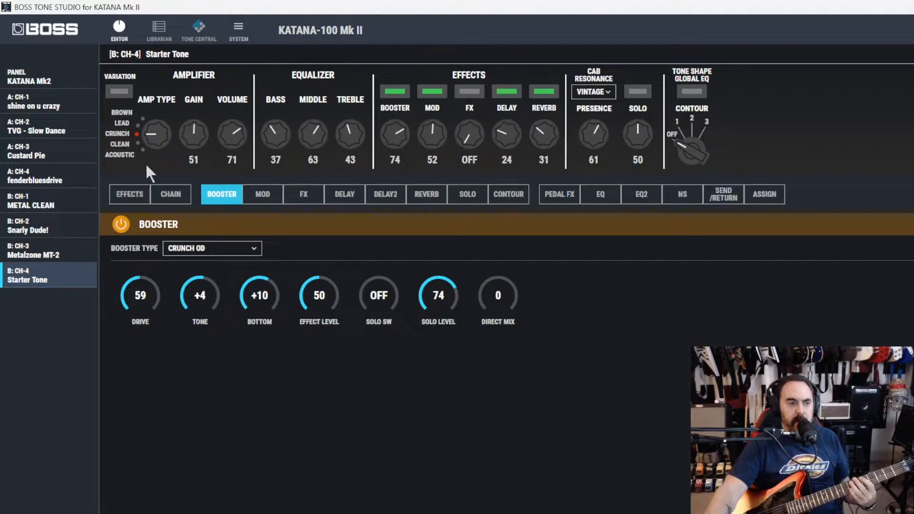
{"action": "left_click", "coordinate": [123, 224]}
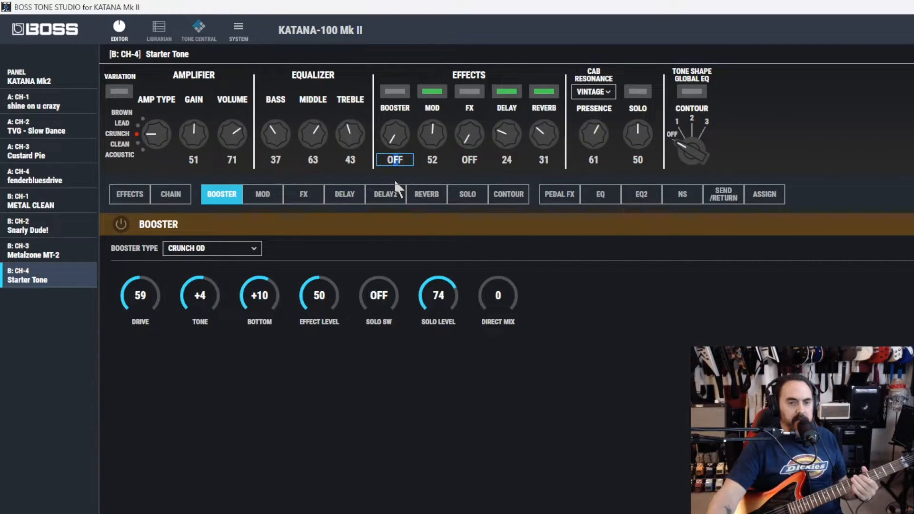
{"action": "left_click", "coordinate": [121, 224]}
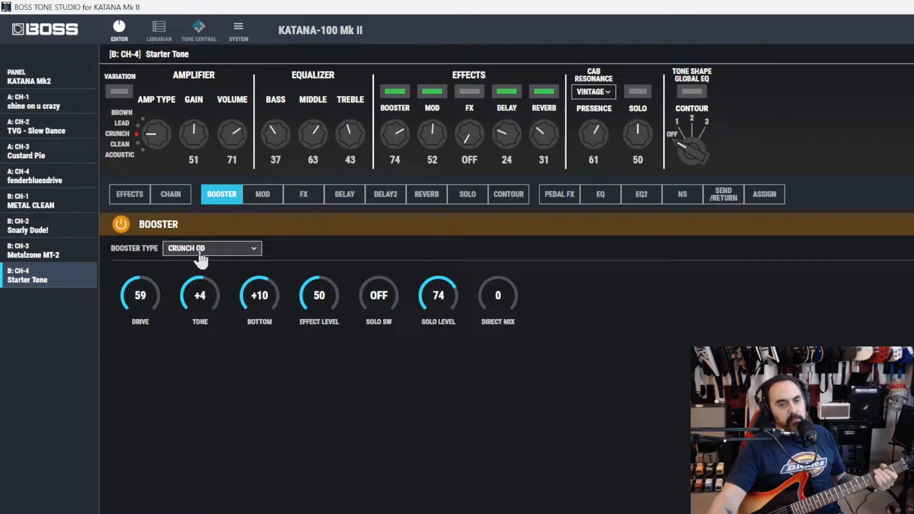
{"action": "left_click", "coordinate": [172, 248]}
{"action": "left_click", "coordinate": [122, 228]}
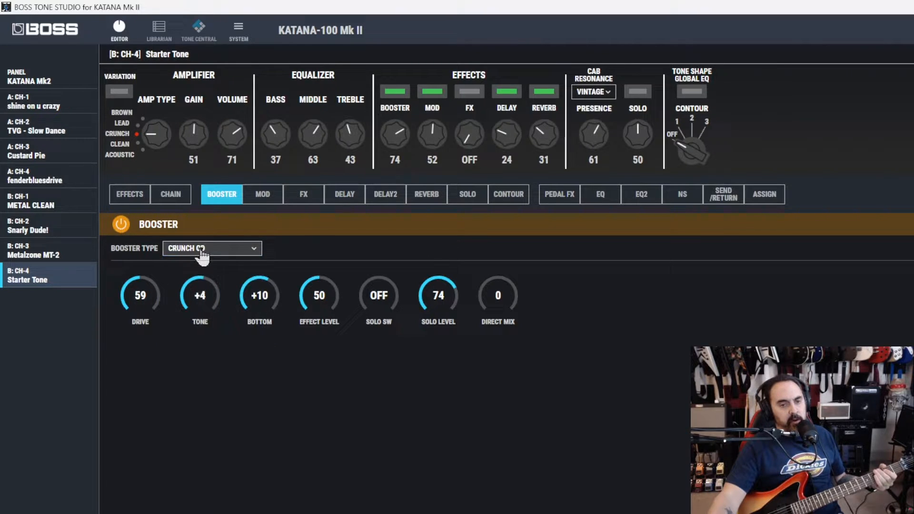
{"action": "left_click", "coordinate": [121, 225]}
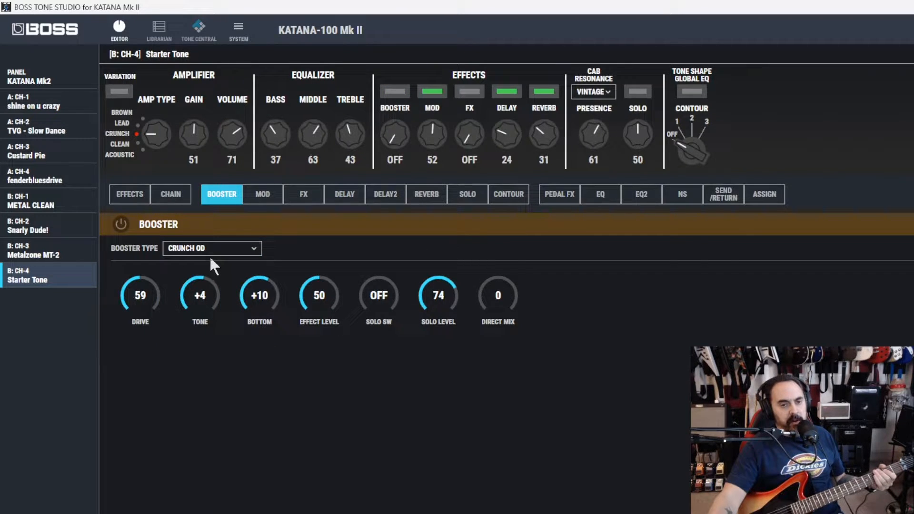
Change the booster type to Blues Drive and engage the booster.
{"action": "left_click", "coordinate": [210, 255]}
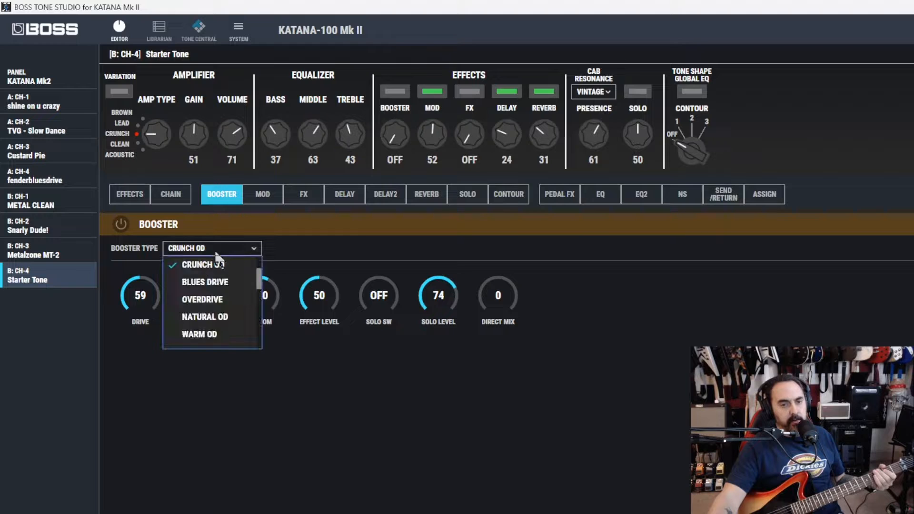
{"action": "left_click", "coordinate": [211, 285]}
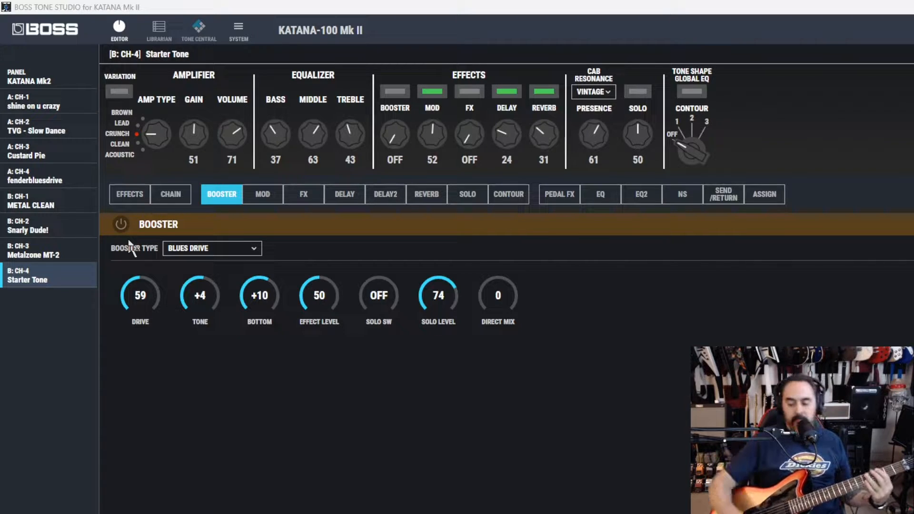
{"action": "left_click", "coordinate": [122, 224]}
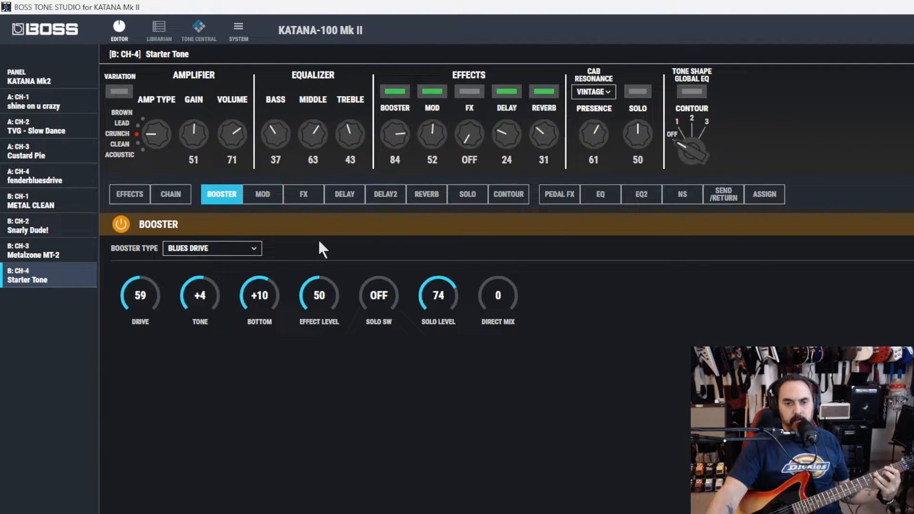
Switch the Global EQ to its yellow setting and change the booster type to Overdrive with drive at 31.
{"action": "left_click", "coordinate": [697, 94]}
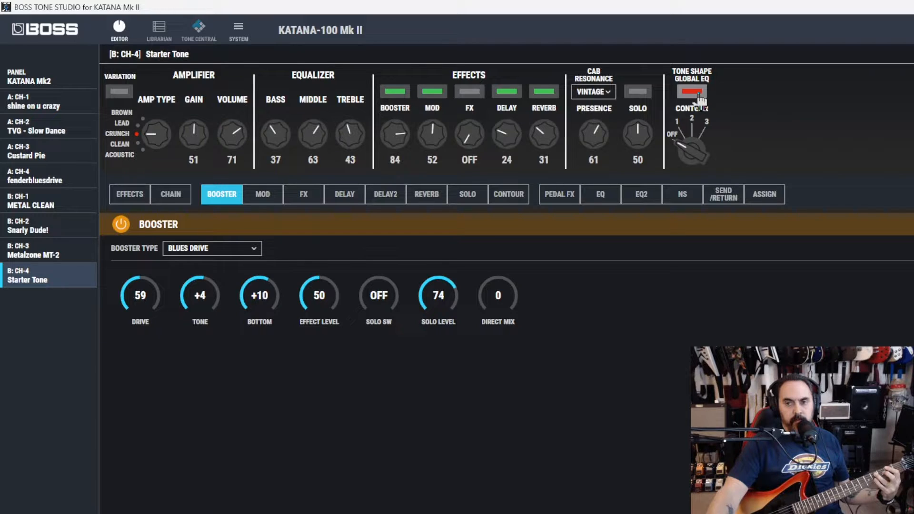
{"action": "left_click", "coordinate": [700, 92]}
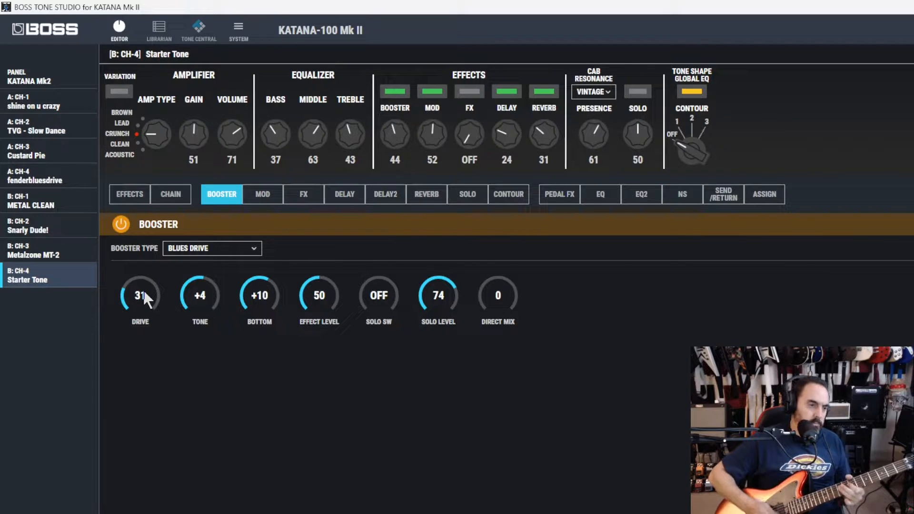
{"action": "left_click", "coordinate": [184, 252]}
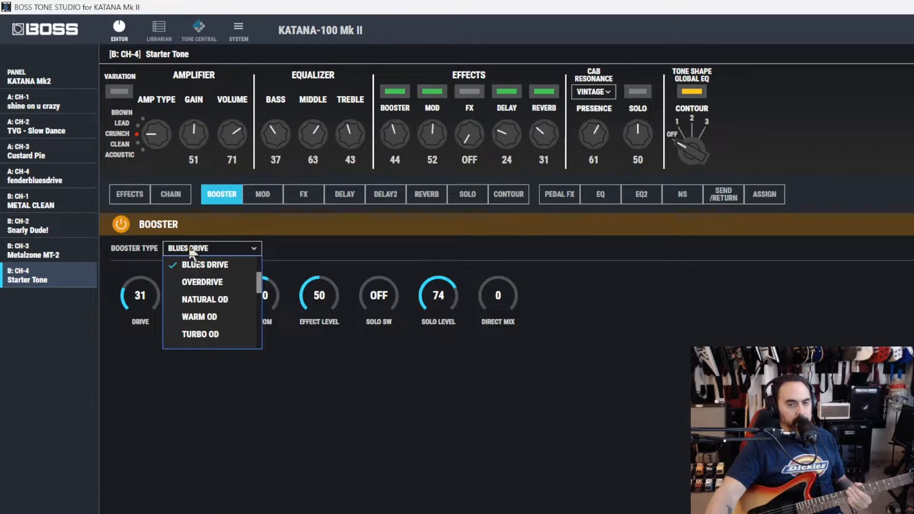
{"action": "left_click", "coordinate": [194, 283]}
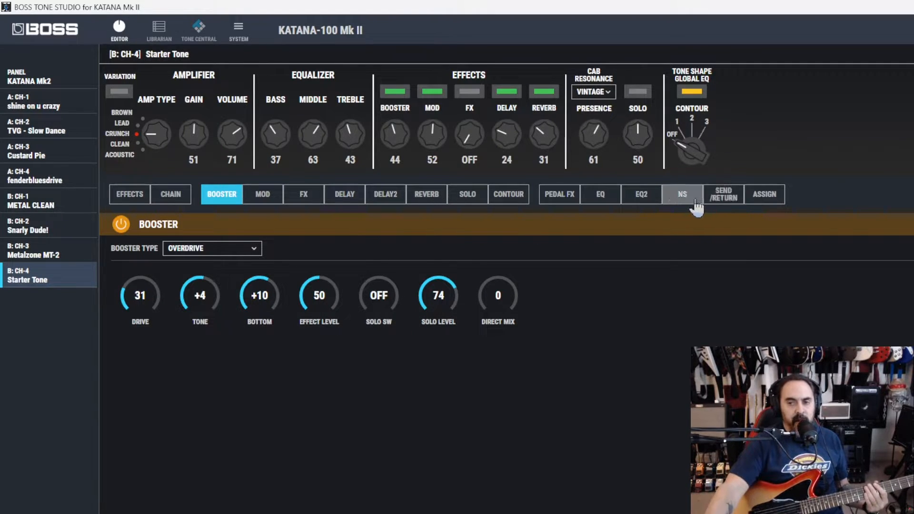
Look through the EQ, EQ2 and Pedal FX settings of the patch.
{"action": "left_click", "coordinate": [603, 199]}
{"action": "left_click", "coordinate": [563, 200]}
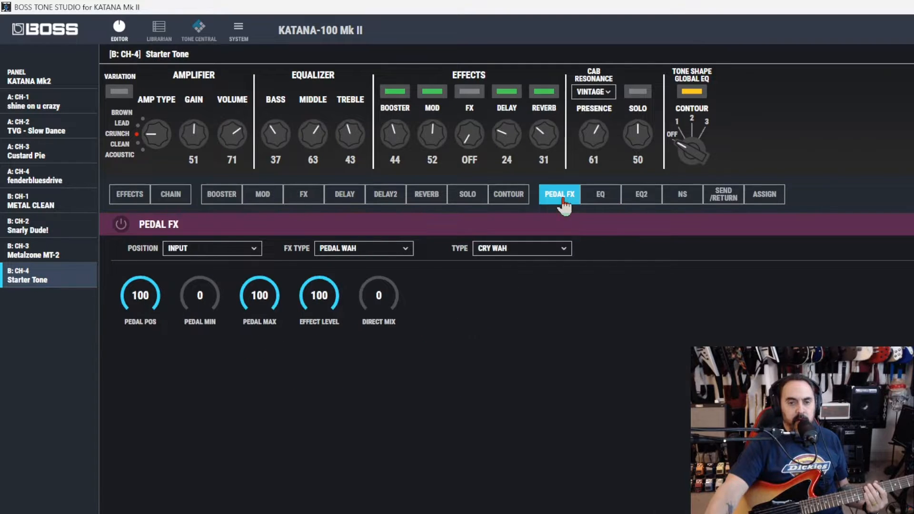
{"action": "left_click", "coordinate": [601, 200]}
{"action": "left_click", "coordinate": [642, 198]}
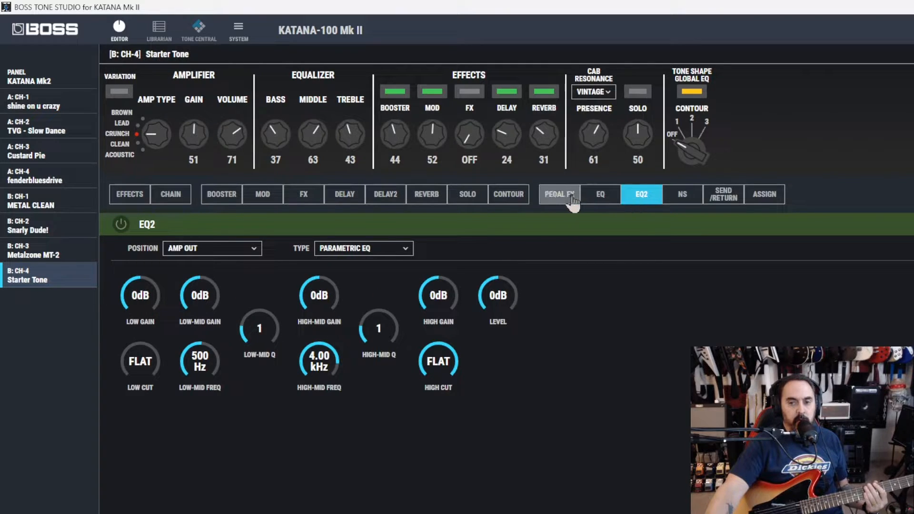
{"action": "left_click", "coordinate": [600, 200]}
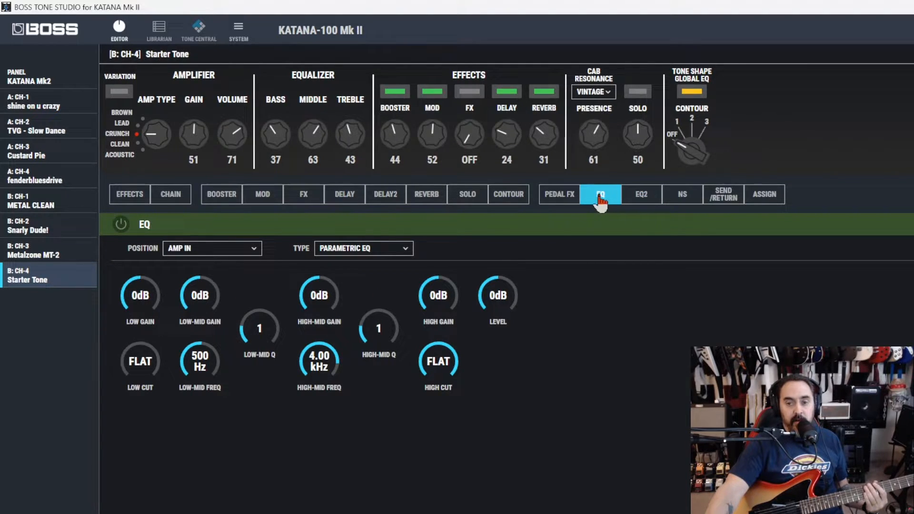
{"action": "left_click", "coordinate": [561, 198]}
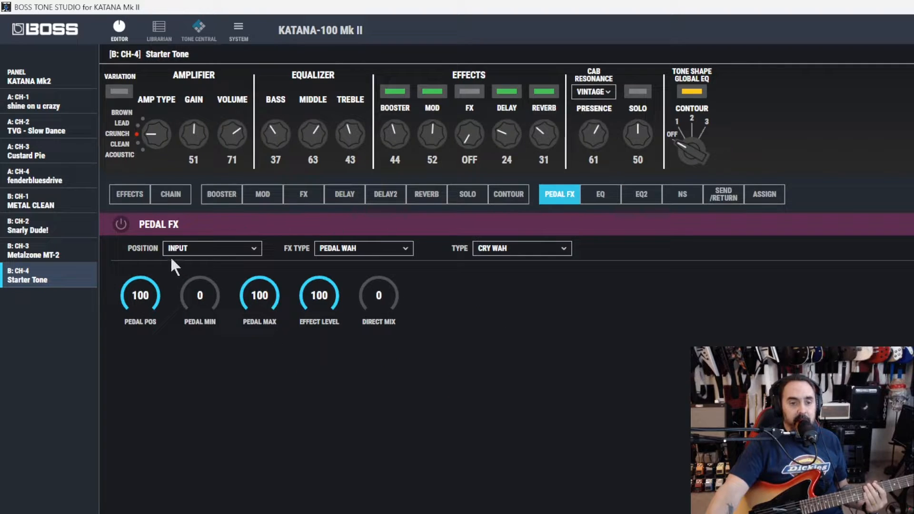
Return to the booster settings, change the booster type to Natural OD and try it with the Clean amp type.
{"action": "left_click", "coordinate": [227, 200]}
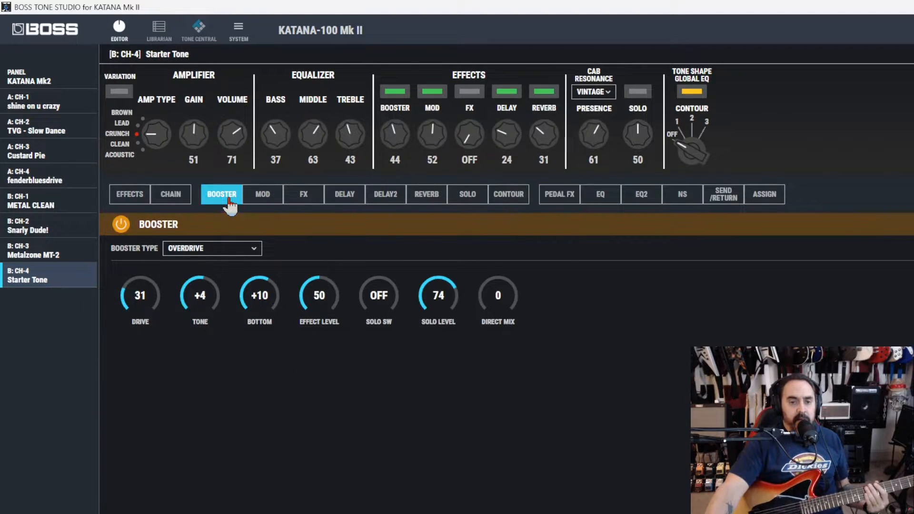
{"action": "left_click", "coordinate": [221, 251]}
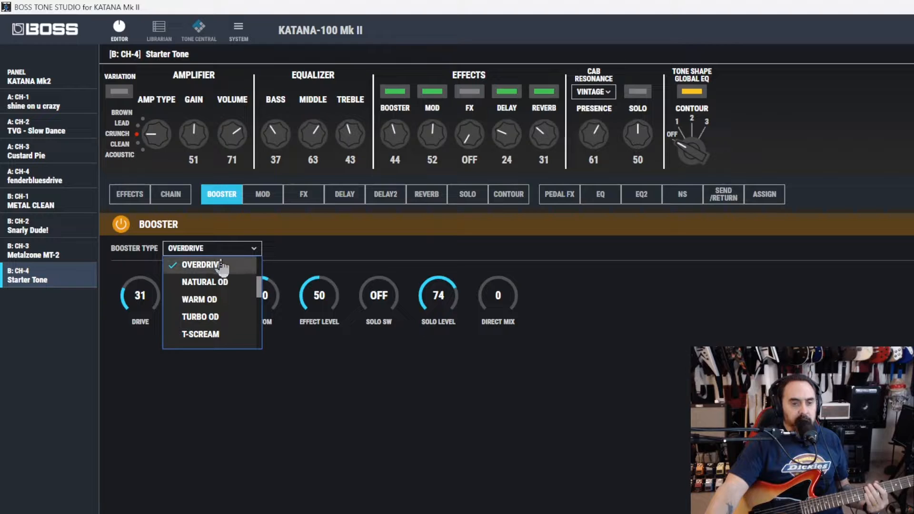
{"action": "left_click", "coordinate": [222, 284]}
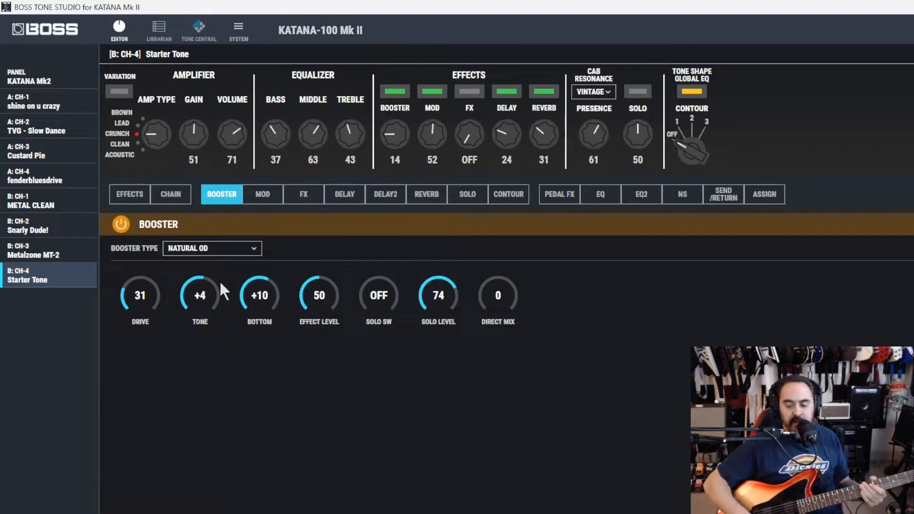
{"action": "left_click", "coordinate": [138, 144]}
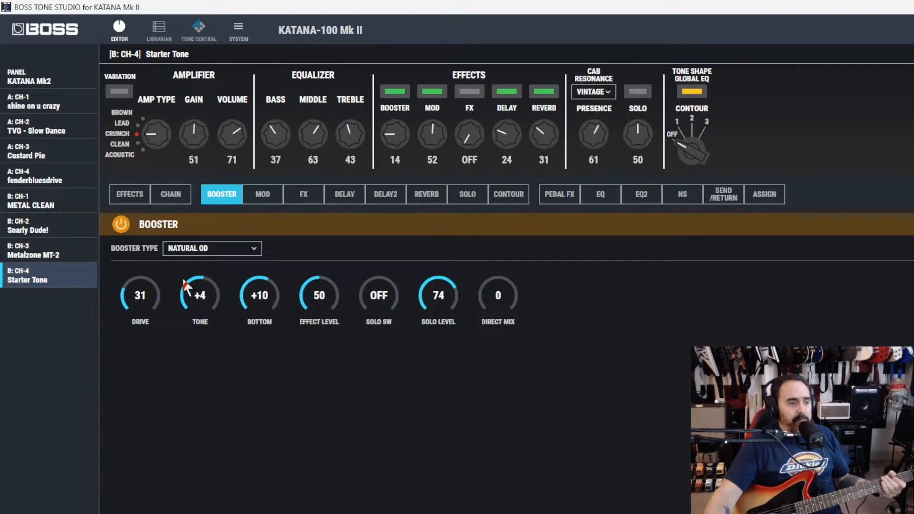
Change the booster type to Warm OD and compare it on the Clean and Crunch amp types, ending on Crunch.
{"action": "left_click", "coordinate": [225, 247]}
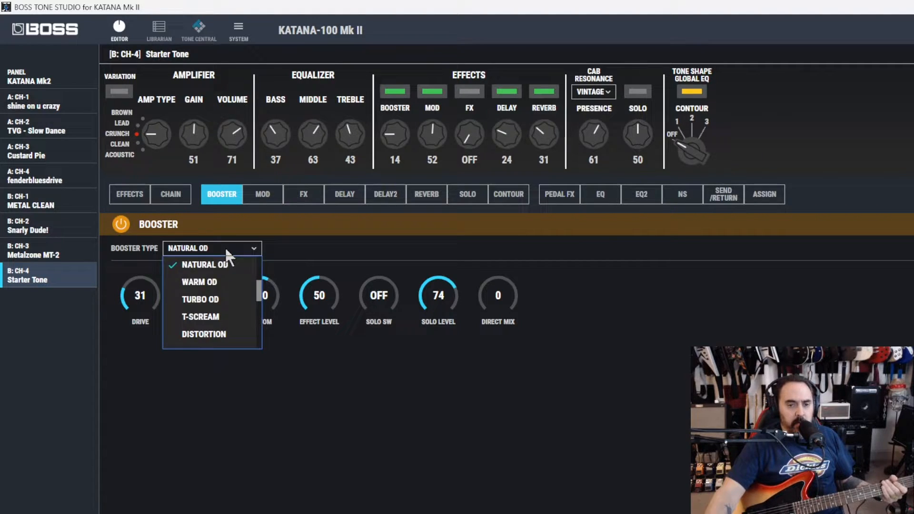
{"action": "left_click", "coordinate": [215, 281]}
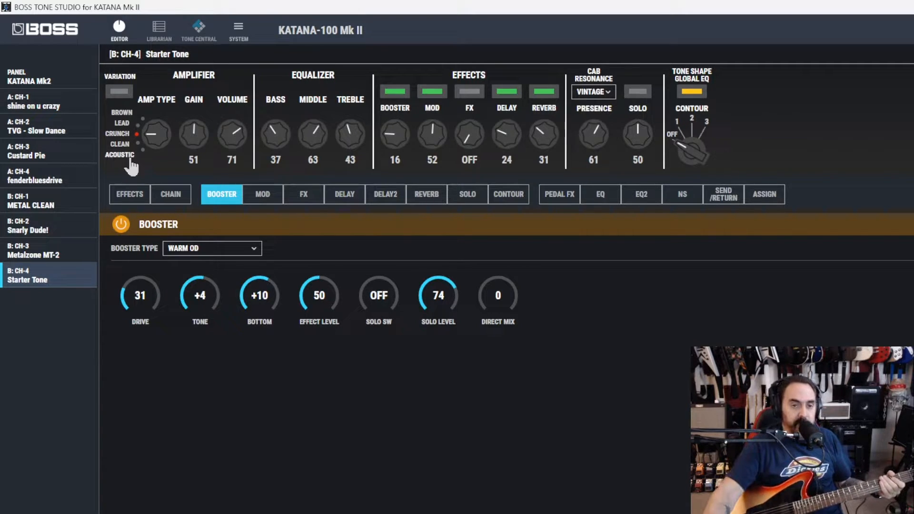
{"action": "left_click", "coordinate": [138, 143]}
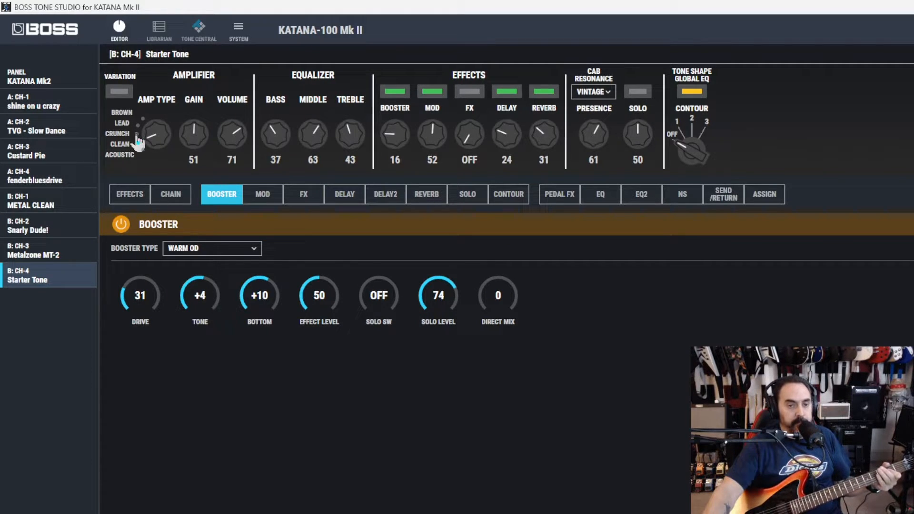
{"action": "left_click", "coordinate": [138, 133]}
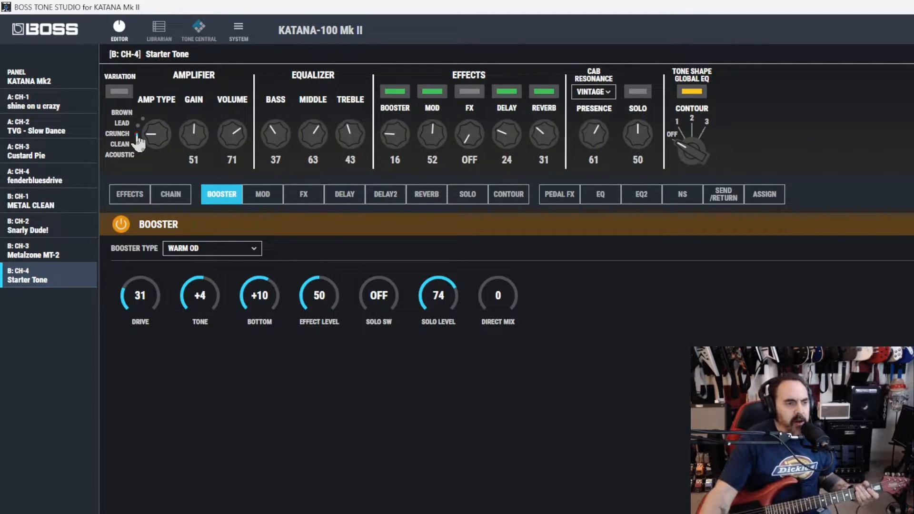
Change the booster type to Turbo OD with drive at 56 and compare it bypassed and engaged on the Clean amp type.
{"action": "left_click", "coordinate": [245, 248]}
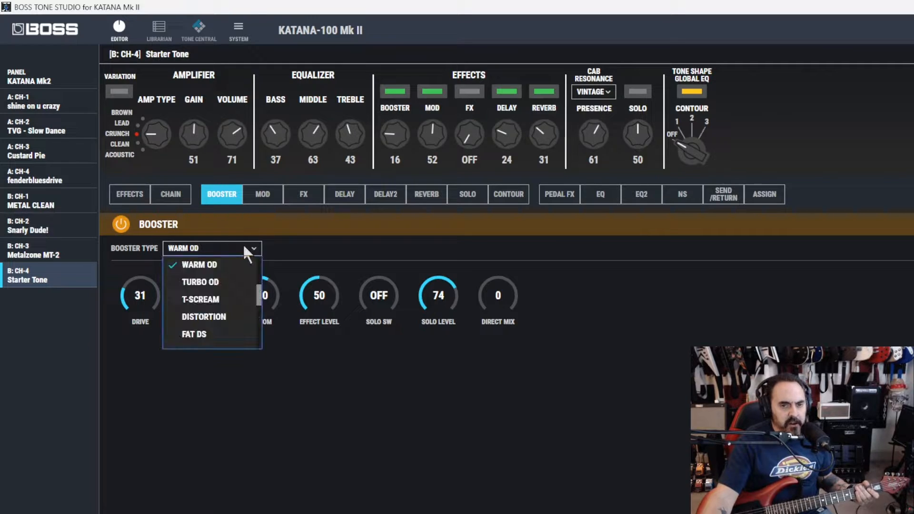
{"action": "left_click", "coordinate": [230, 282]}
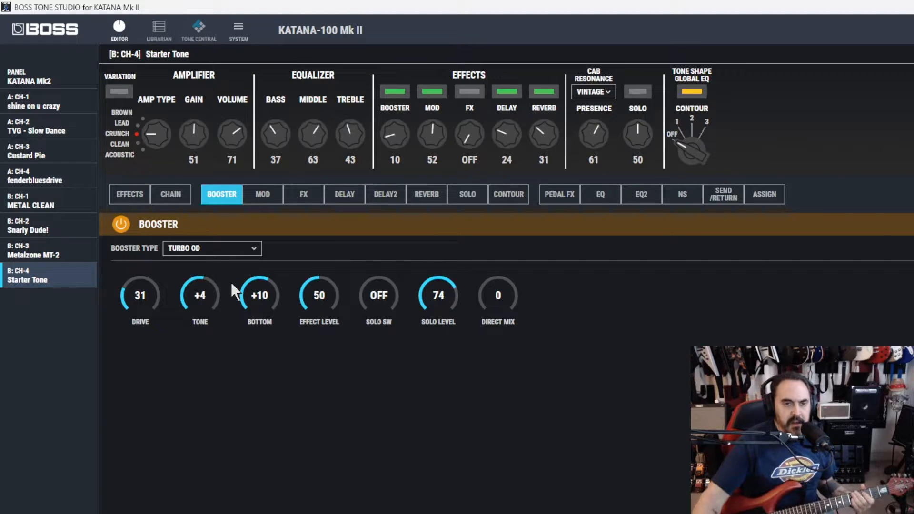
{"action": "left_click", "coordinate": [122, 225]}
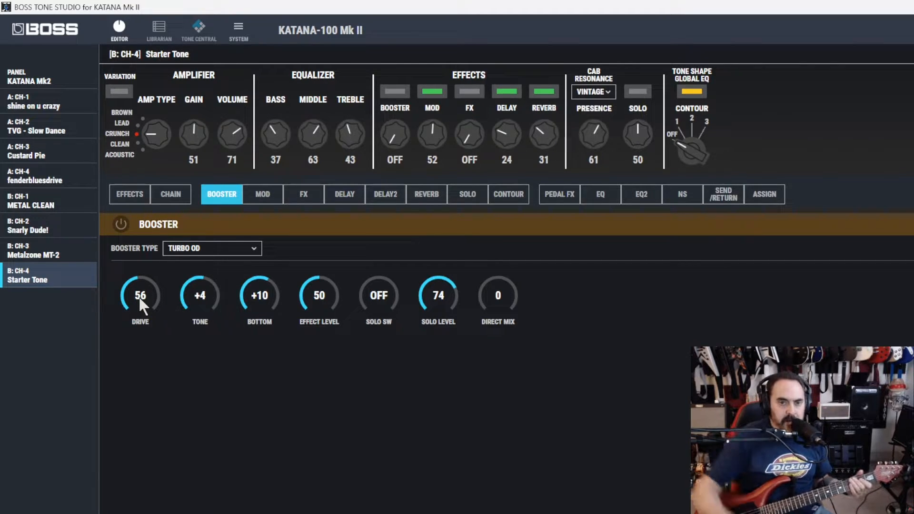
{"action": "left_click", "coordinate": [138, 144]}
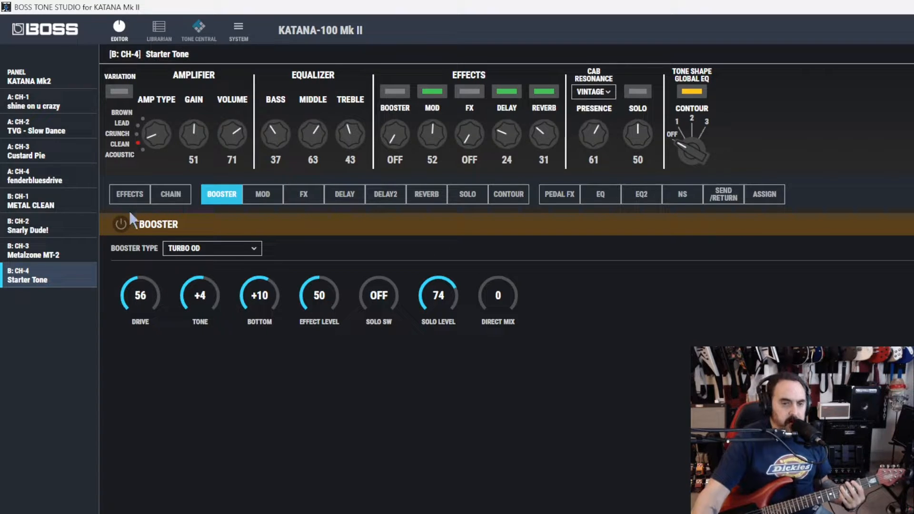
{"action": "left_click", "coordinate": [122, 224]}
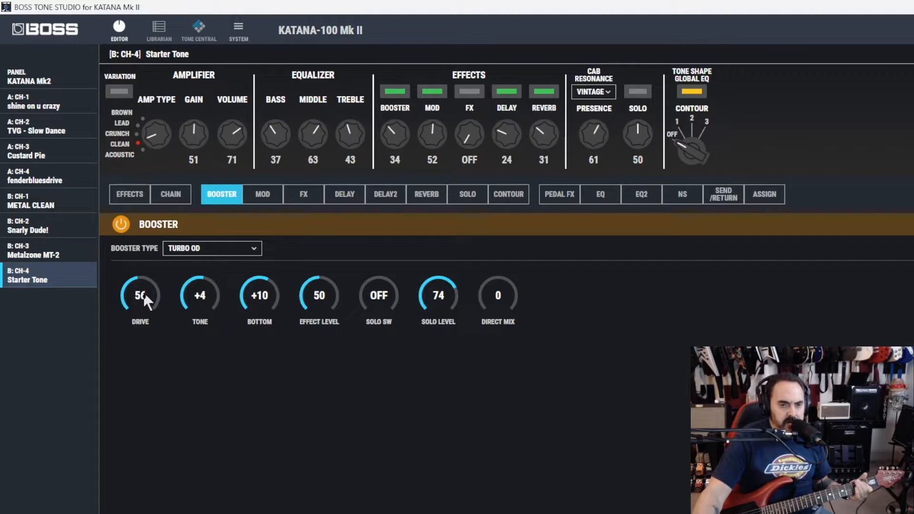
Adjust the Turbo OD to a bottom of +3 and an effect level of 100.
{"action": "mouse_move", "coordinate": [206, 295]}
{"action": "left_mouse_down"}
{"action": "mouse_move", "coordinate": [206, 278]}
{"action": "mouse_move", "coordinate": [197, 314]}
{"action": "mouse_move", "coordinate": [200, 301]}
{"action": "left_mouse_up"}
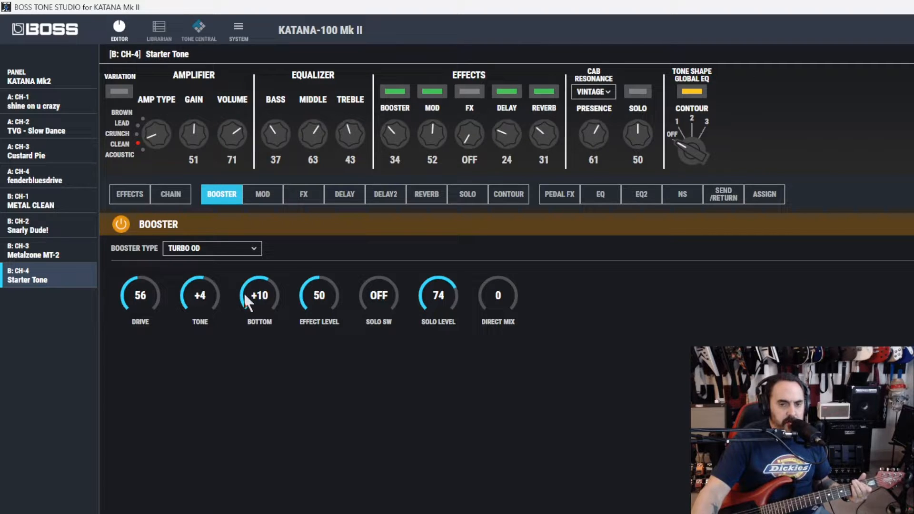
{"action": "left_click_drag", "start_coordinate": [257, 296], "coordinate": [278, 378]}
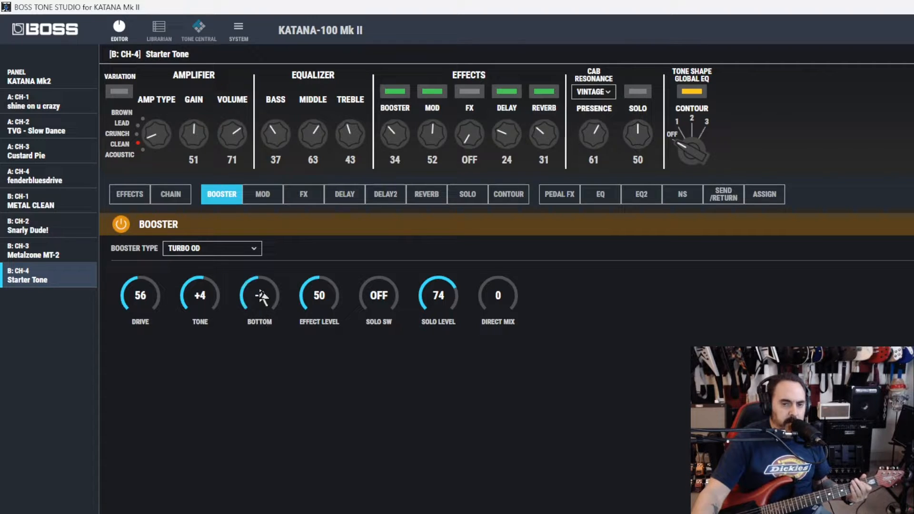
{"action": "left_click_drag", "start_coordinate": [259, 291], "coordinate": [316, 242]}
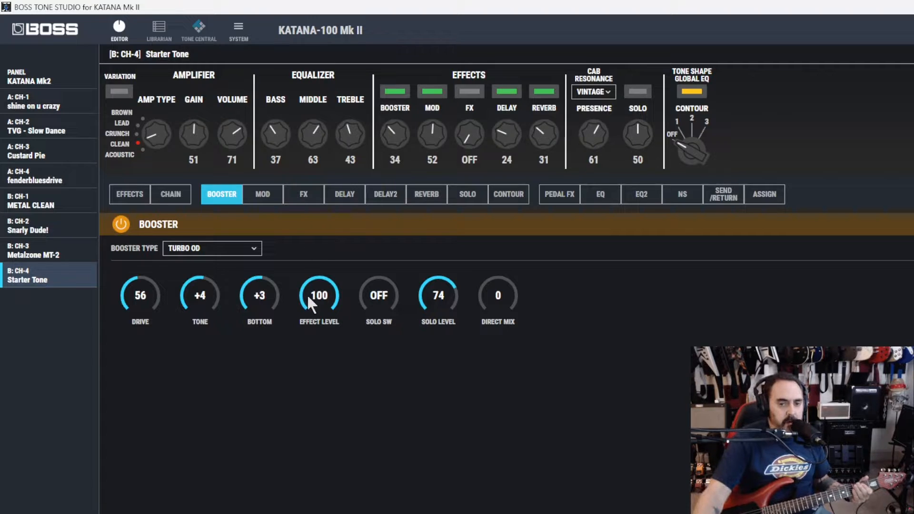
Set the Turbo OD to drive 71 and effect level 48, with the solo switch on and direct mix at 53.
{"action": "left_click_drag", "start_coordinate": [316, 293], "coordinate": [320, 392]}
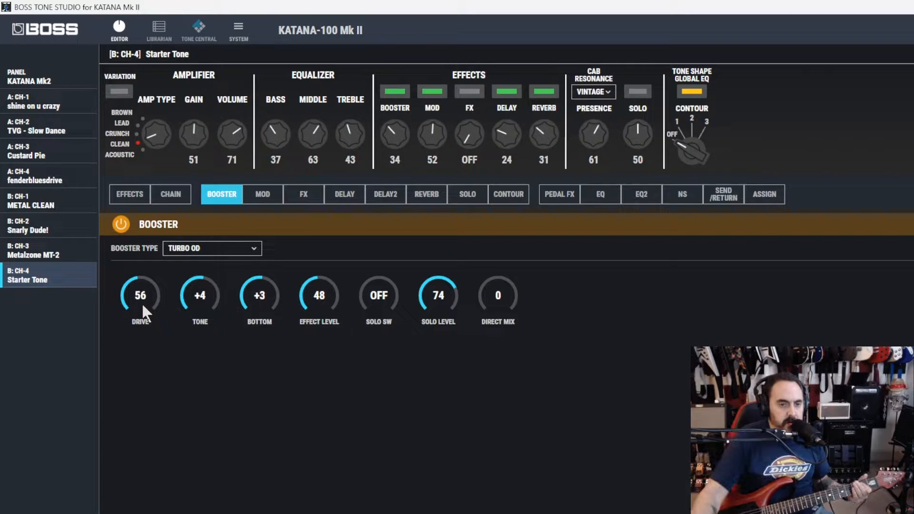
{"action": "left_click_drag", "start_coordinate": [142, 302], "coordinate": [142, 281]}
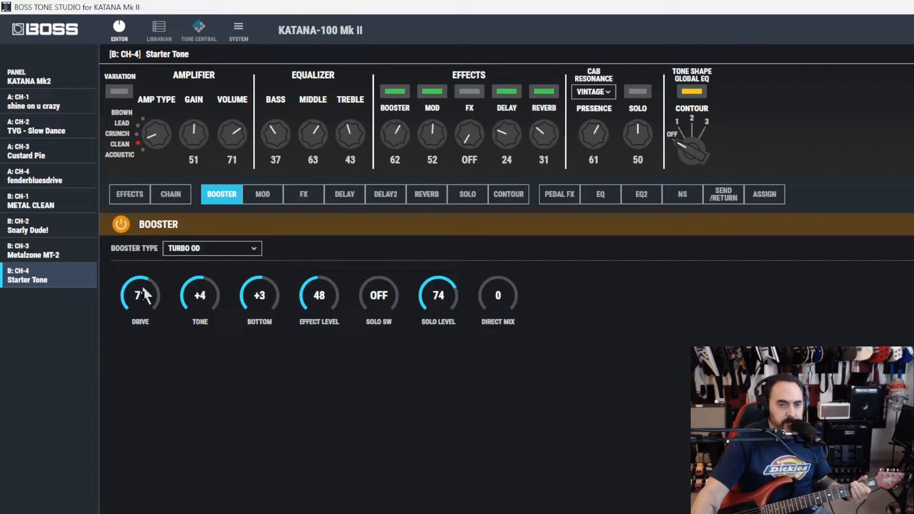
{"action": "left_click", "coordinate": [381, 294]}
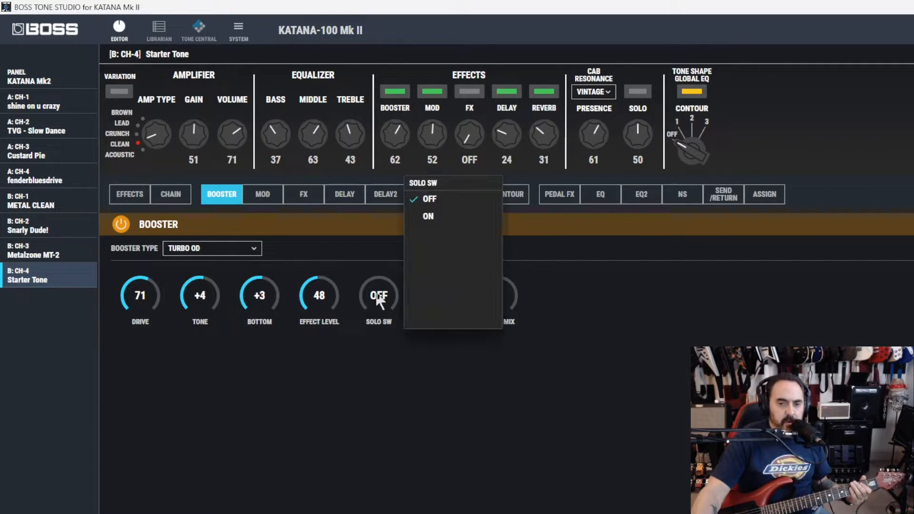
{"action": "left_click", "coordinate": [422, 218]}
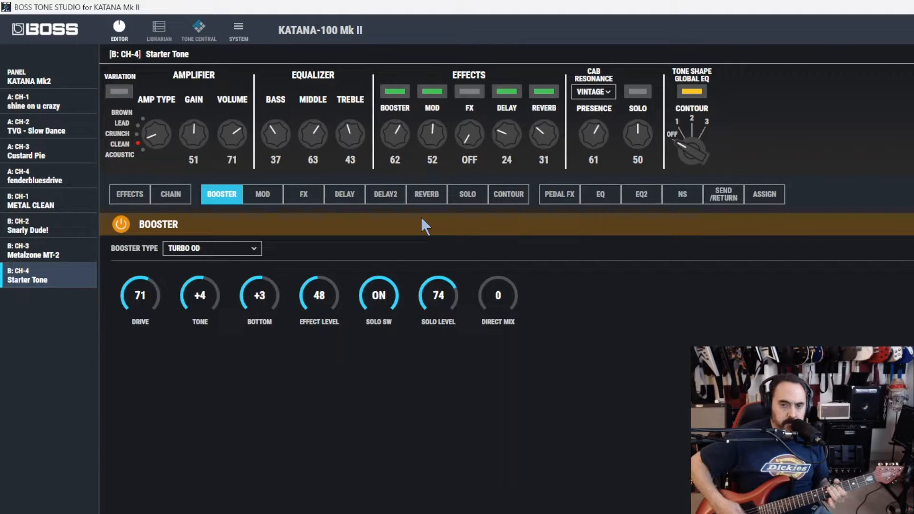
{"action": "left_click_drag", "start_coordinate": [493, 296], "coordinate": [494, 292]}
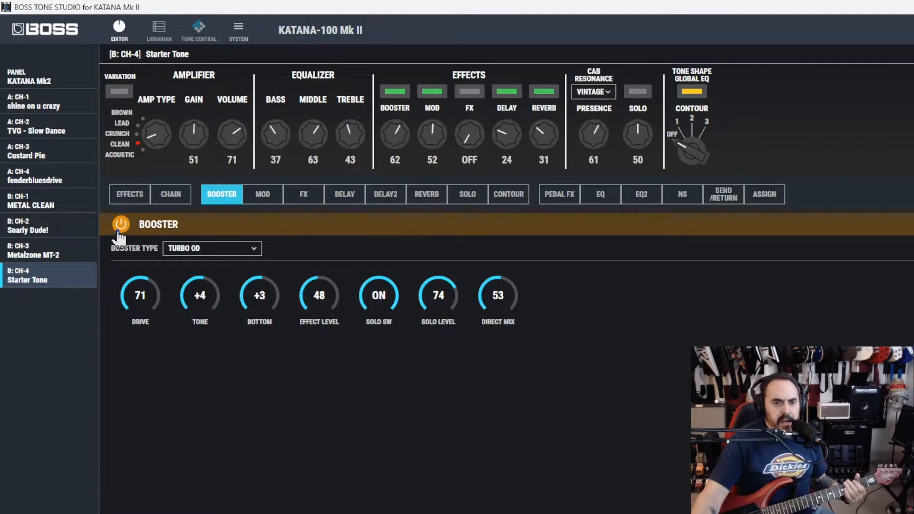
Change the booster type to T-Scream with bottom +24, tone -22 and drive 64, and try it on the Crunch amp type.
{"action": "left_click", "coordinate": [207, 252]}
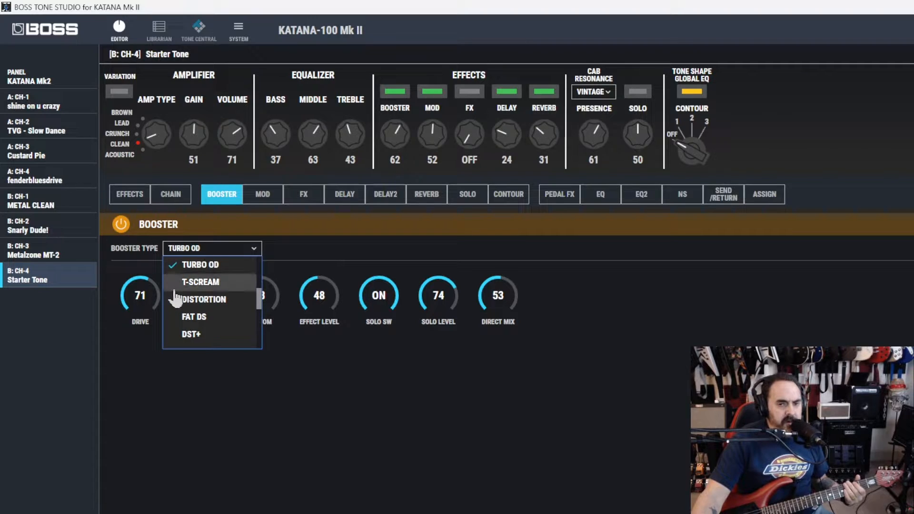
{"action": "left_click", "coordinate": [188, 283]}
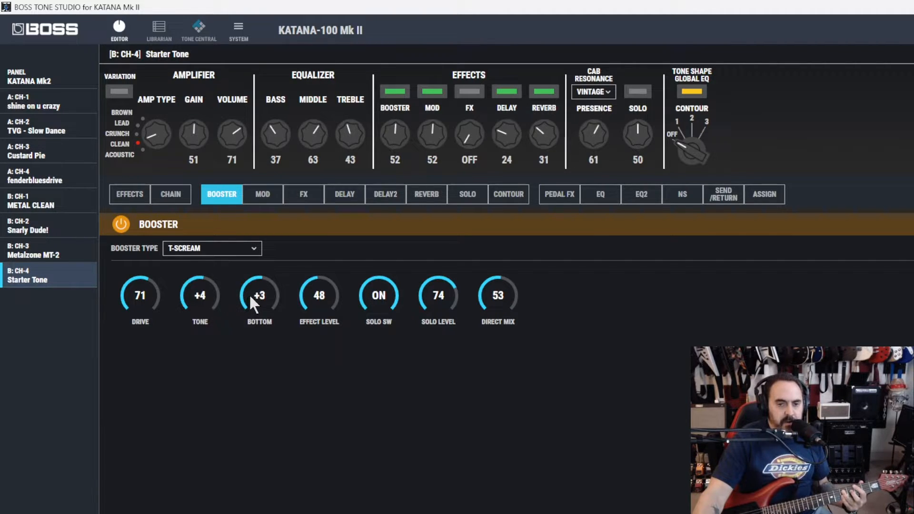
{"action": "scroll", "coordinate": [255, 300], "scroll_direction": "up", "scroll_amount": 9}
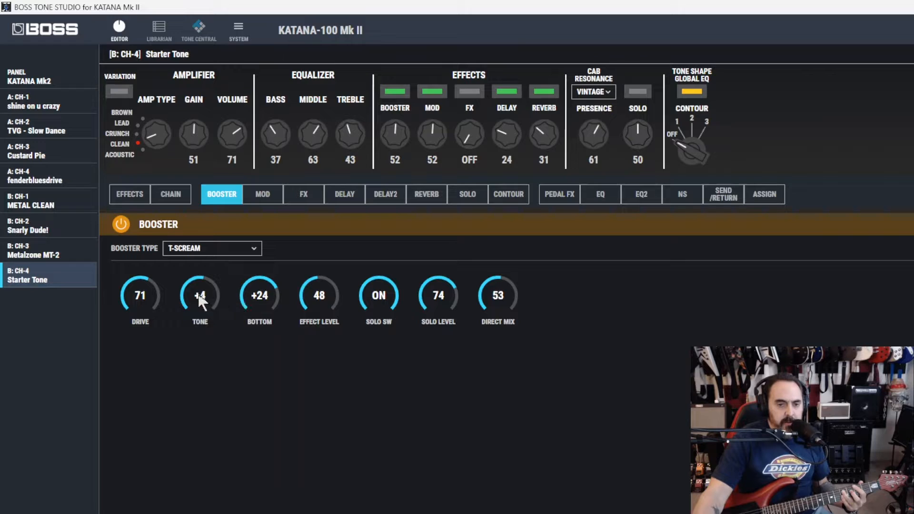
{"action": "scroll", "coordinate": [200, 301], "scroll_direction": "down", "scroll_amount": 11}
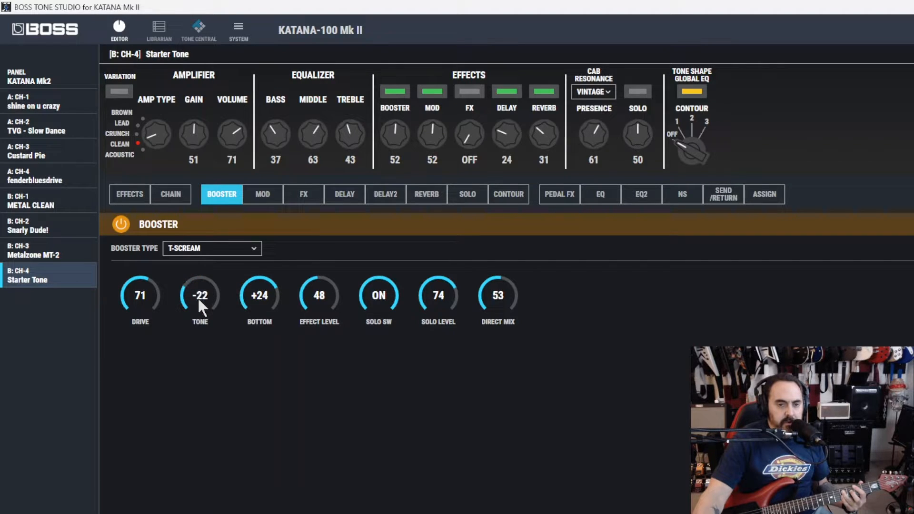
{"action": "scroll", "coordinate": [141, 298], "scroll_direction": "up", "scroll_amount": 10}
{"action": "left_click", "coordinate": [137, 135]}
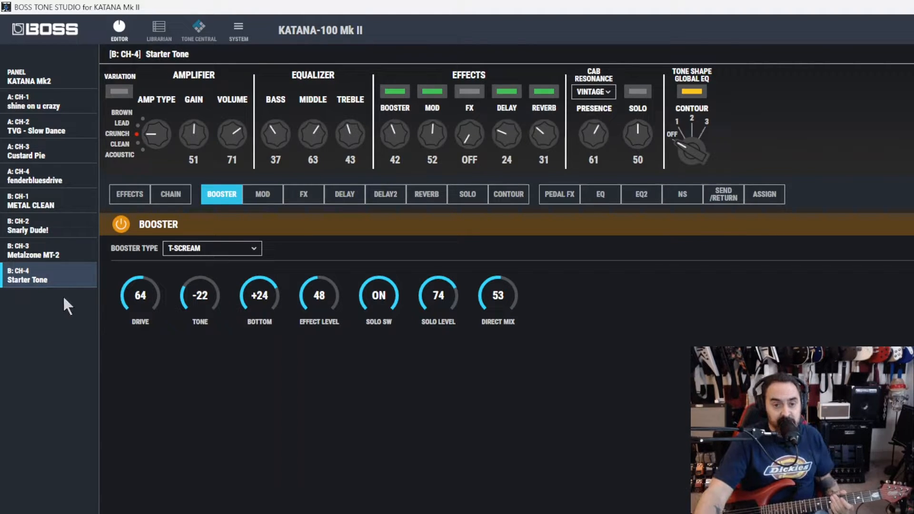
Try the Distortion booster type on Starter Tone and load the Snarly Dude! patch for comparison.
{"action": "left_click", "coordinate": [195, 252]}
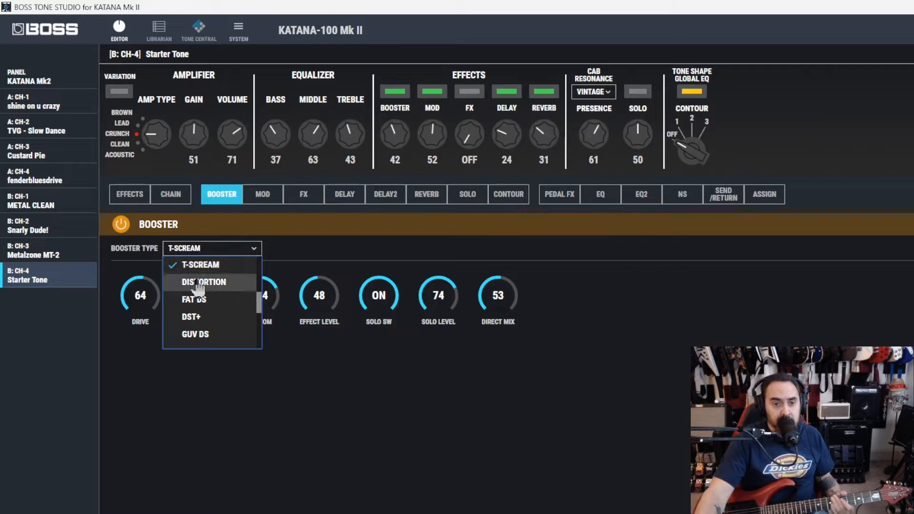
{"action": "left_click", "coordinate": [201, 283]}
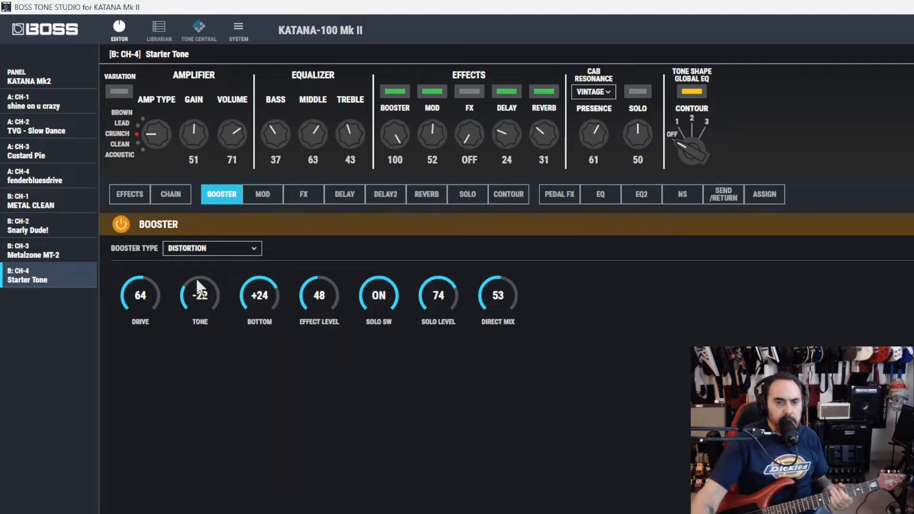
{"action": "left_click", "coordinate": [50, 228]}
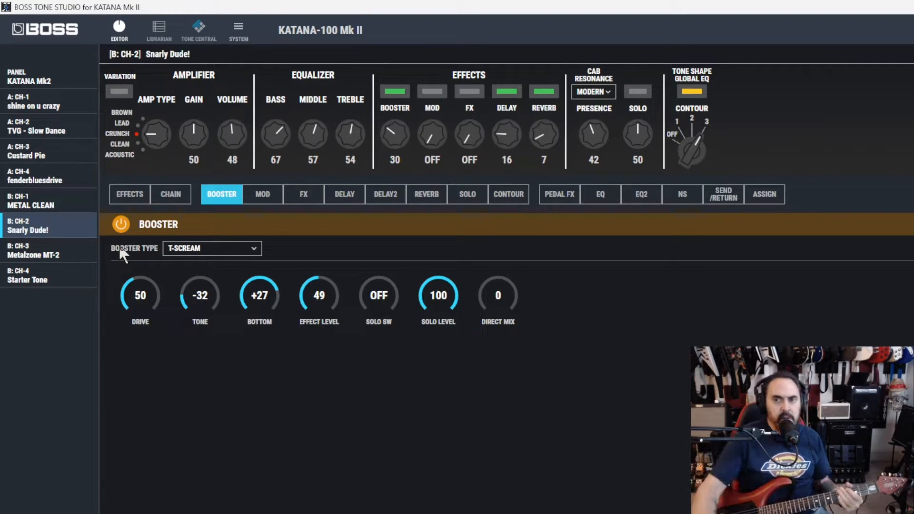
Turn off the Global EQ and check the EQ2 and EQ settings of the Snarly Dude! patch.
{"action": "left_click", "coordinate": [691, 93]}
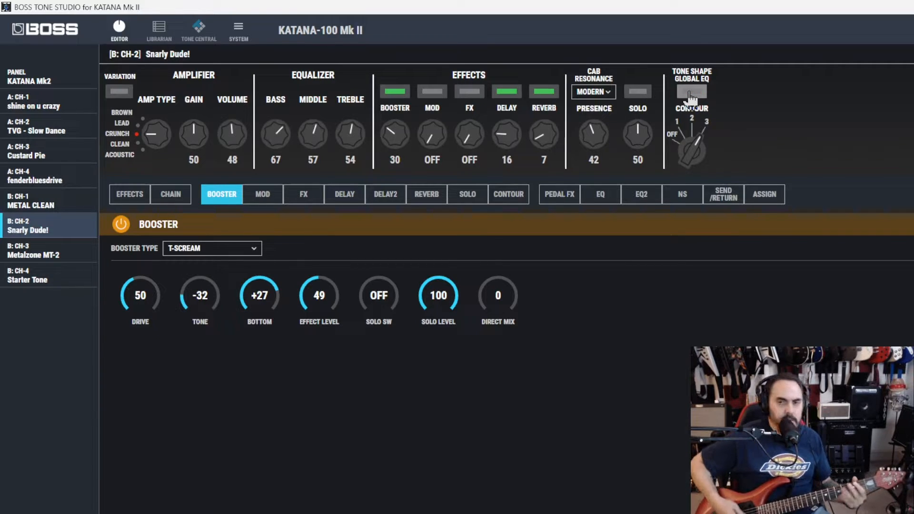
{"action": "left_click", "coordinate": [601, 201]}
{"action": "left_click", "coordinate": [637, 203]}
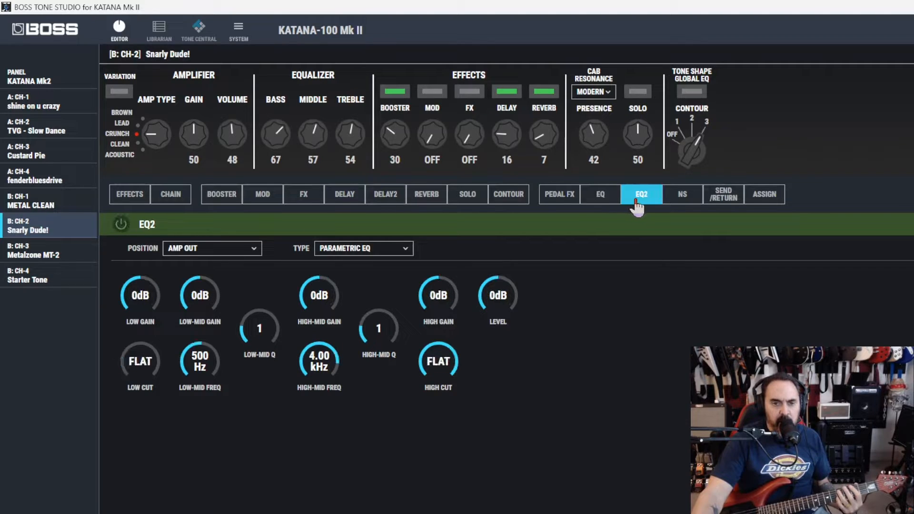
{"action": "left_click", "coordinate": [598, 206]}
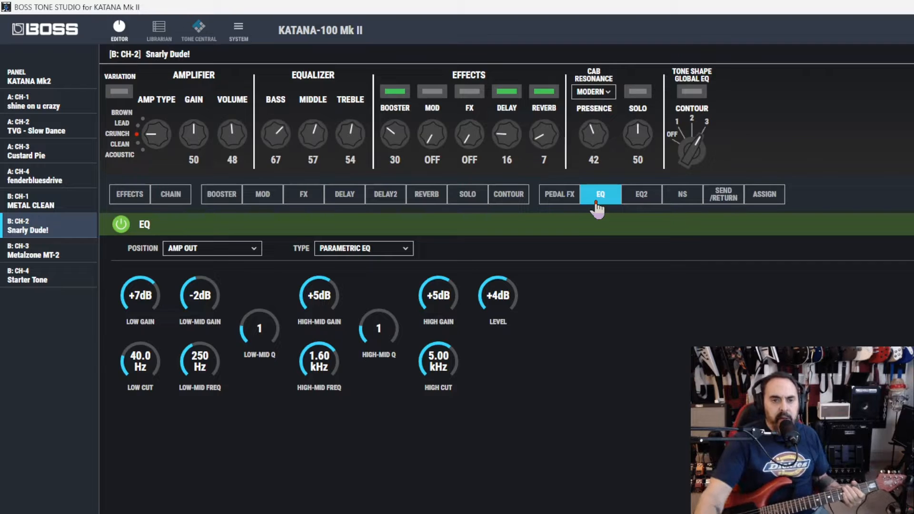
Change the Snarly Dude! booster type to Distortion, with tone at +1 and bottom at +10.
{"action": "left_click", "coordinate": [222, 199]}
{"action": "left_click", "coordinate": [218, 248]}
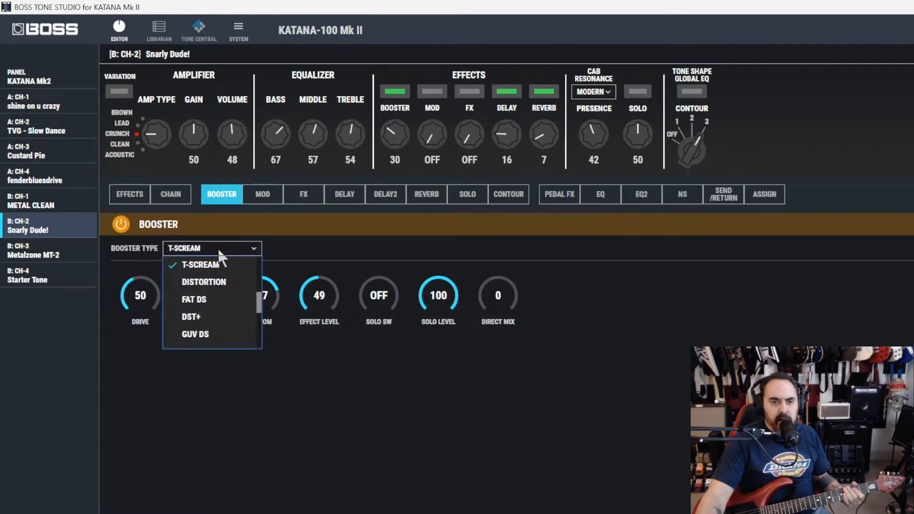
{"action": "left_click", "coordinate": [215, 283]}
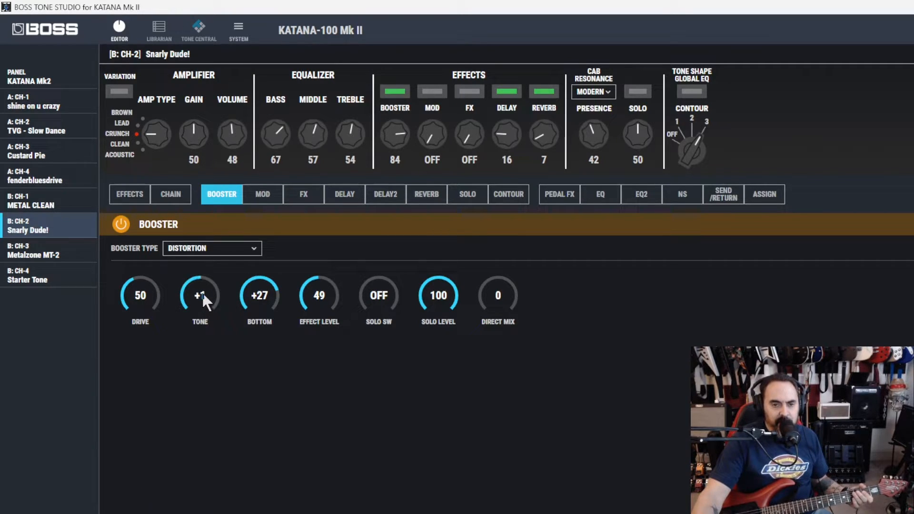
{"action": "scroll", "coordinate": [254, 297], "scroll_direction": "down", "scroll_amount": 8}
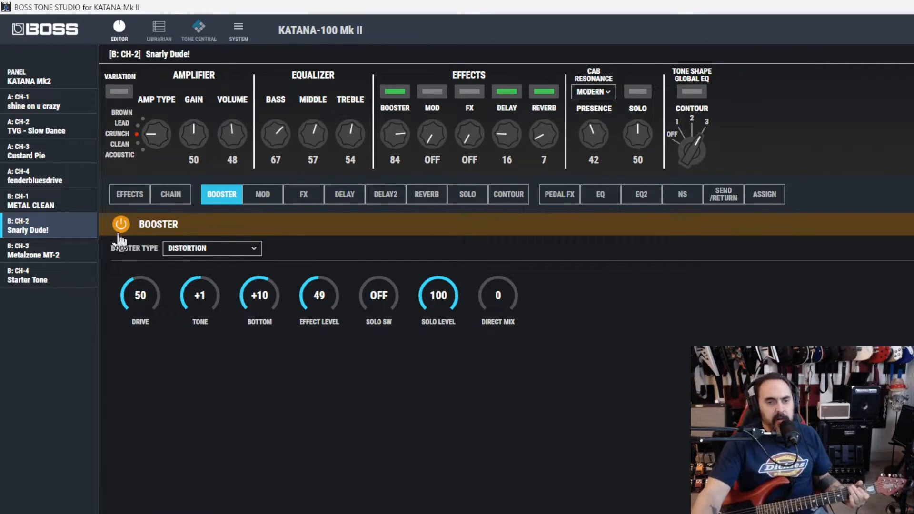
Reload the Starter Tone patch, engage its booster and try the Fat DS type on the Crunch amp type.
{"action": "left_click", "coordinate": [42, 281]}
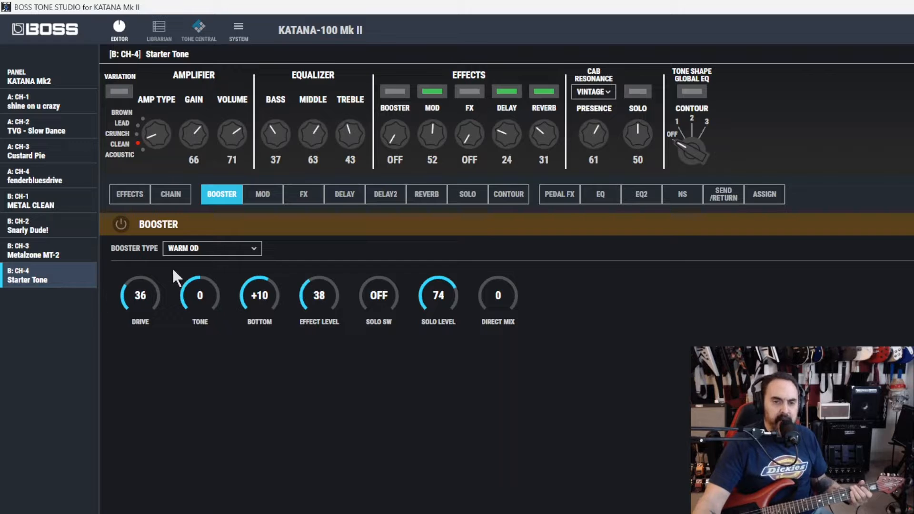
{"action": "left_click", "coordinate": [121, 224]}
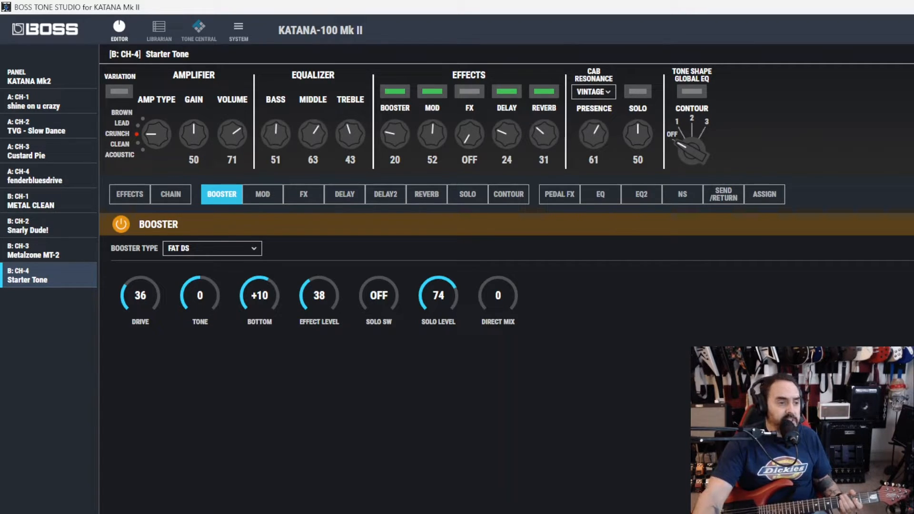
Change the booster type to DST+ on the Clean amp type and set its drive to 61.
{"action": "left_click", "coordinate": [187, 249]}
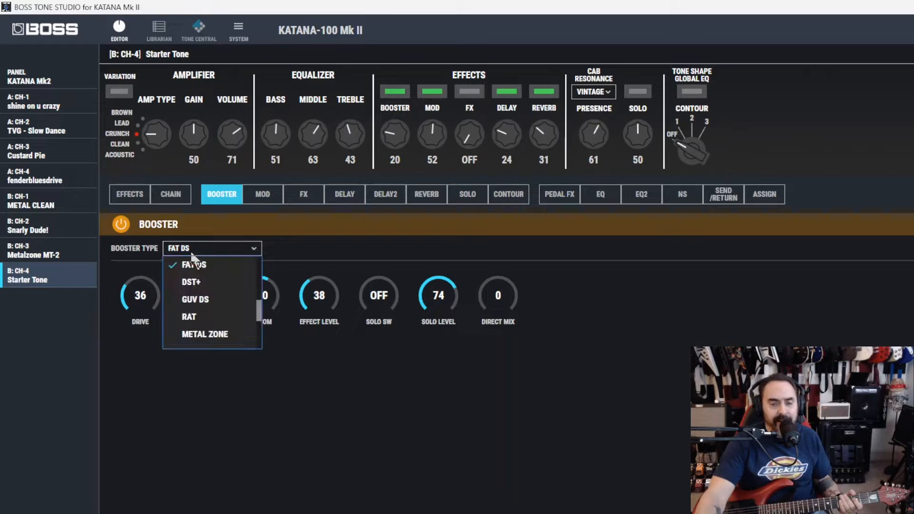
{"action": "left_click", "coordinate": [198, 284]}
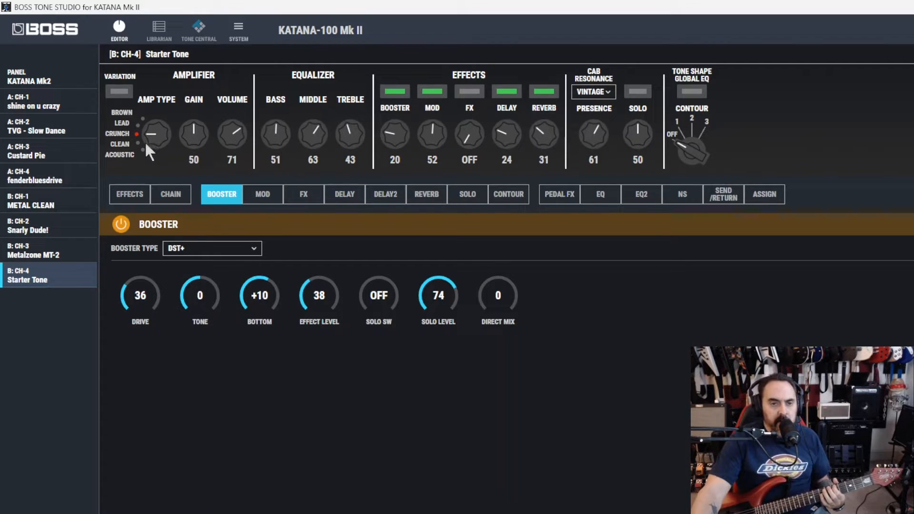
{"action": "left_click_drag", "start_coordinate": [145, 141], "coordinate": [149, 148]}
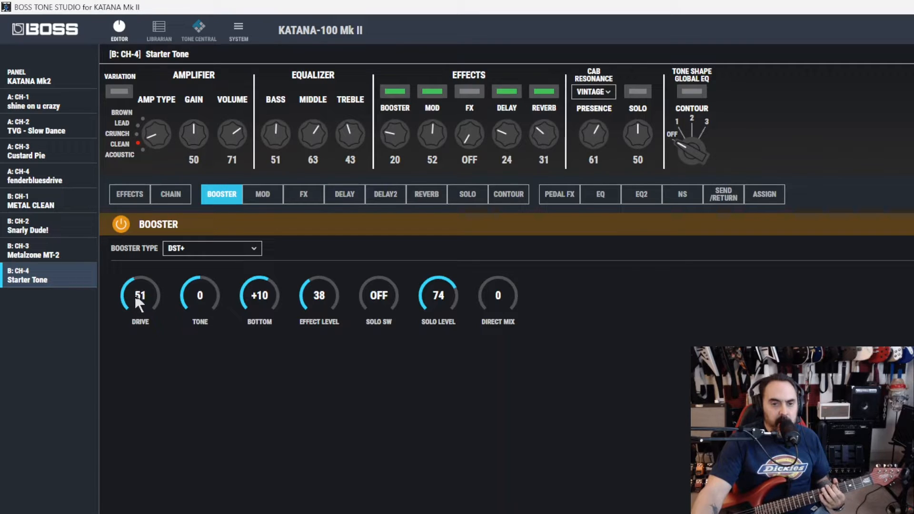
{"action": "scroll", "coordinate": [137, 299], "scroll_direction": "up", "scroll_amount": 10}
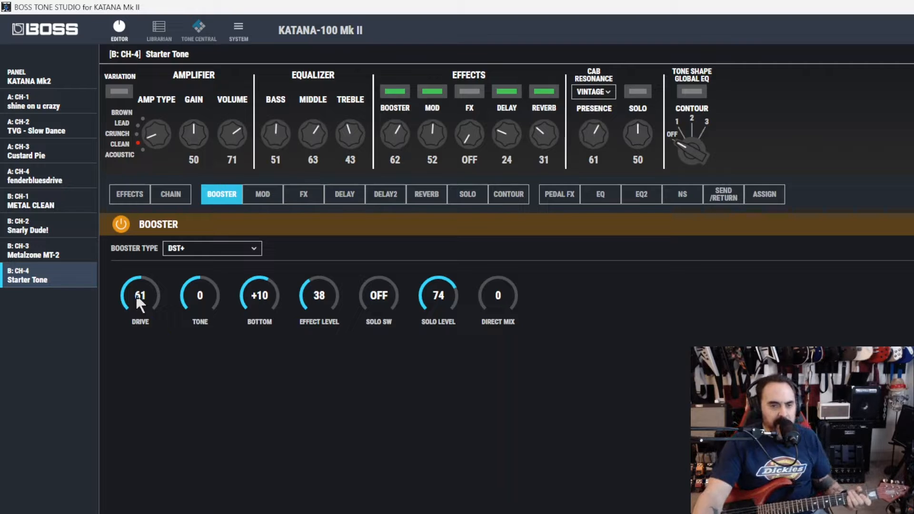
Change the booster type to Guv DS and compare it on the Clean and Crunch amp types, ending on Crunch.
{"action": "left_click", "coordinate": [194, 250]}
{"action": "left_click", "coordinate": [198, 283]}
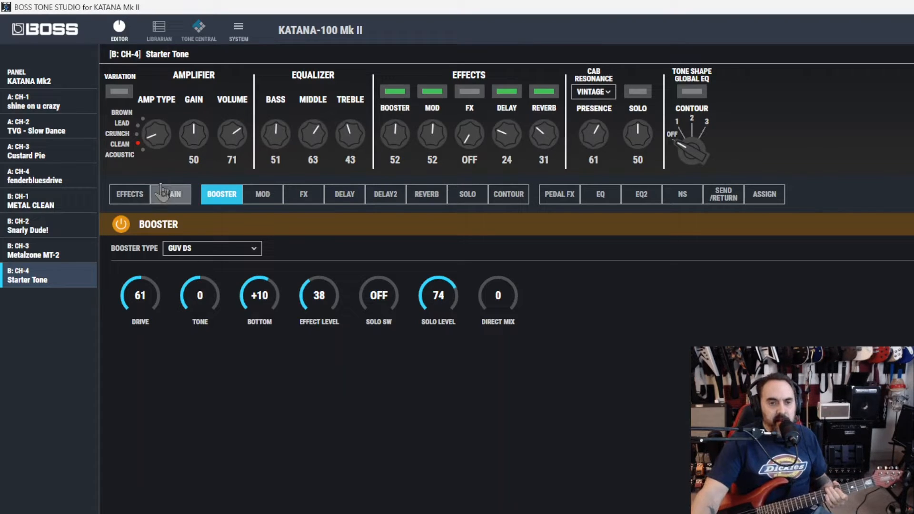
{"action": "left_click", "coordinate": [138, 136]}
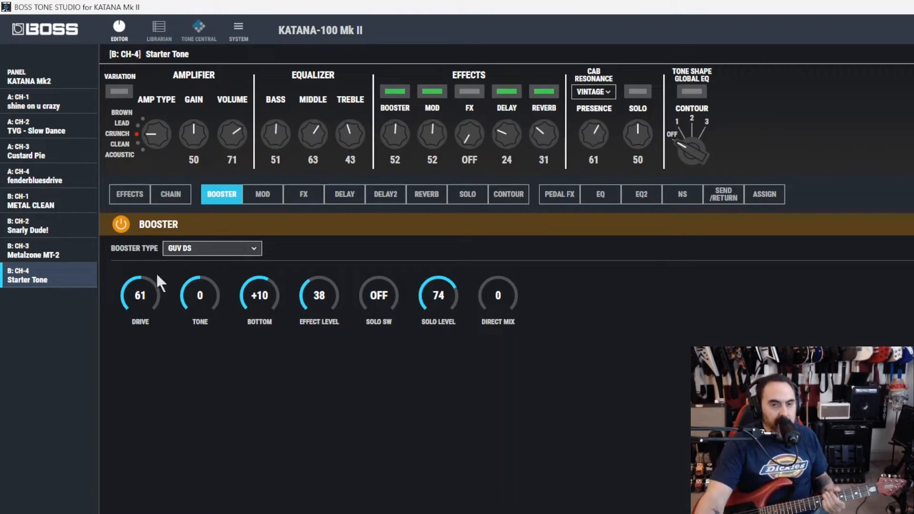
Change the booster type to RAT on the Clean amp type, with tone at +15 and bottom at -16.
{"action": "left_click", "coordinate": [196, 248]}
{"action": "left_click", "coordinate": [189, 282]}
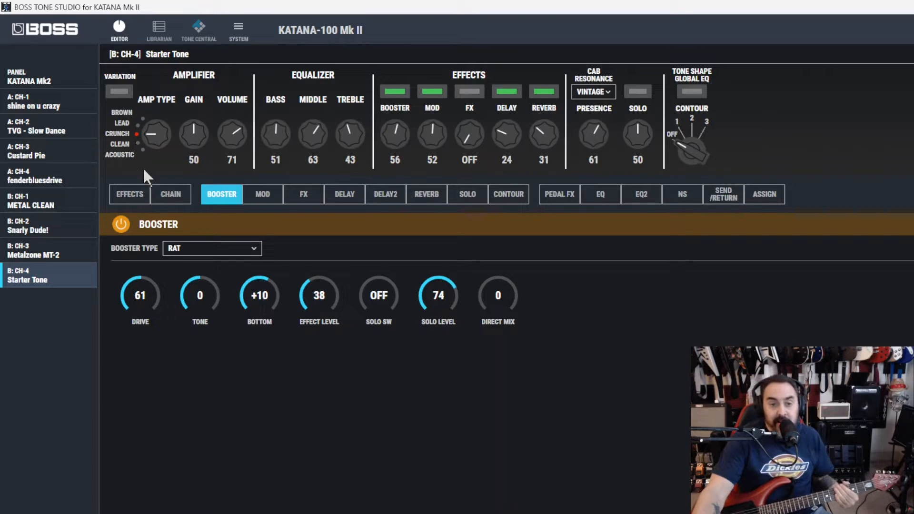
{"action": "left_click", "coordinate": [139, 147]}
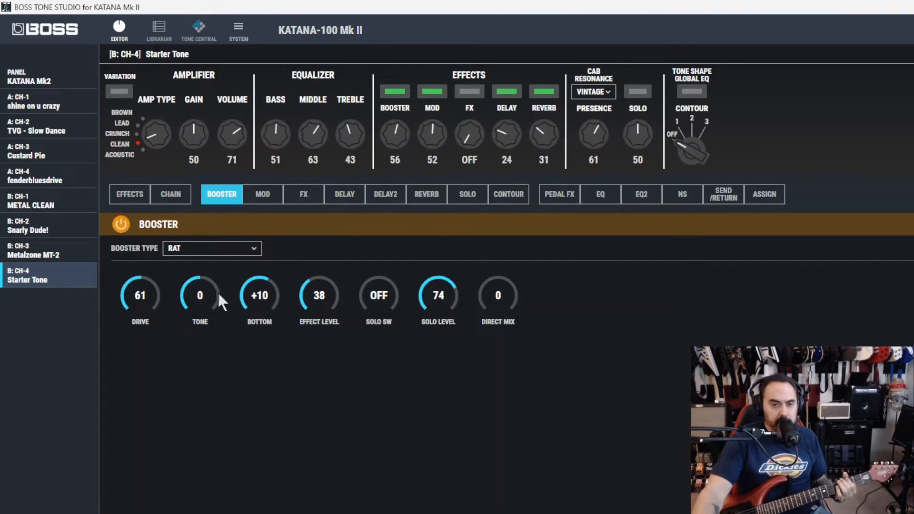
{"action": "left_click_drag", "start_coordinate": [207, 311], "coordinate": [200, 279]}
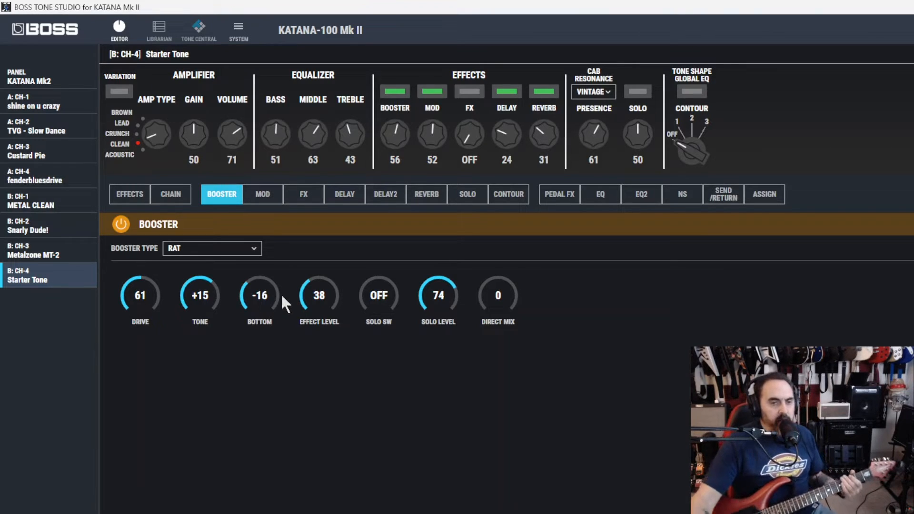
Change the booster type to Metal Zone with drive 47, tone -8 and effect level 44, and raise its bottom.
{"action": "left_click", "coordinate": [252, 248]}
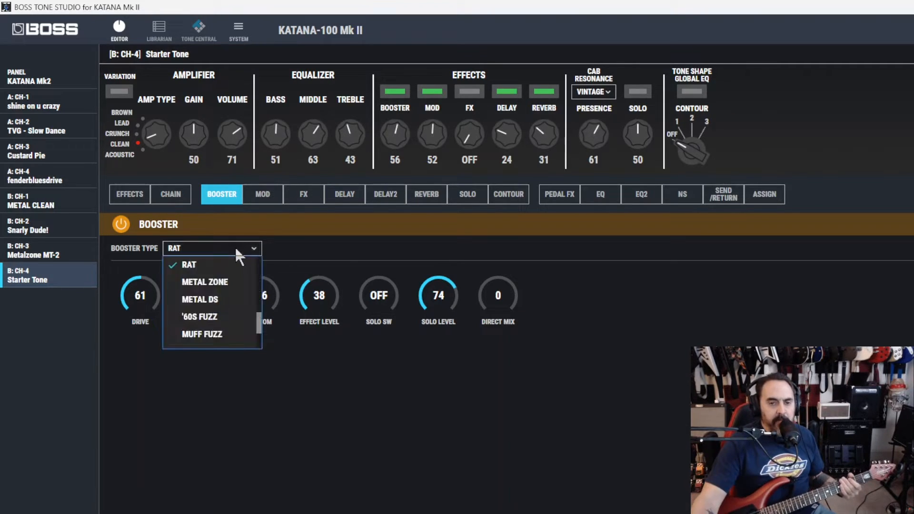
{"action": "left_click", "coordinate": [233, 284]}
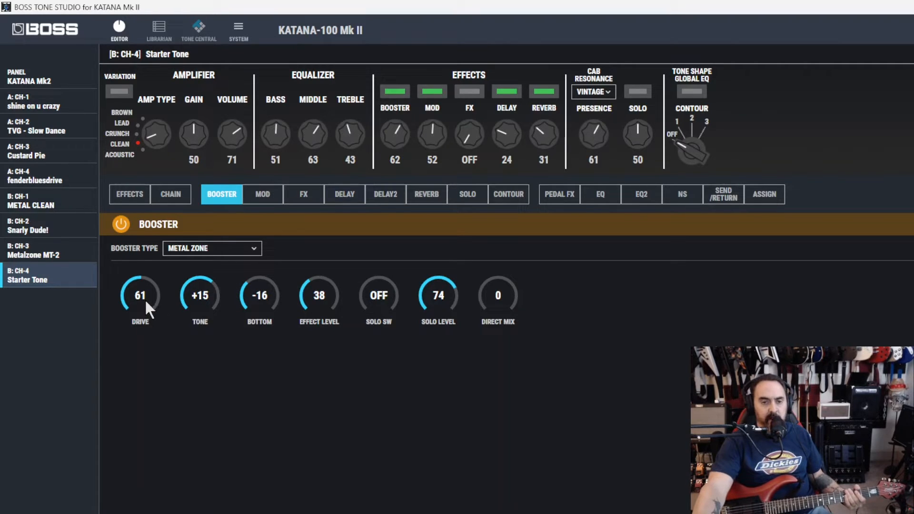
{"action": "scroll", "coordinate": [144, 302], "scroll_direction": "up", "scroll_amount": 7}
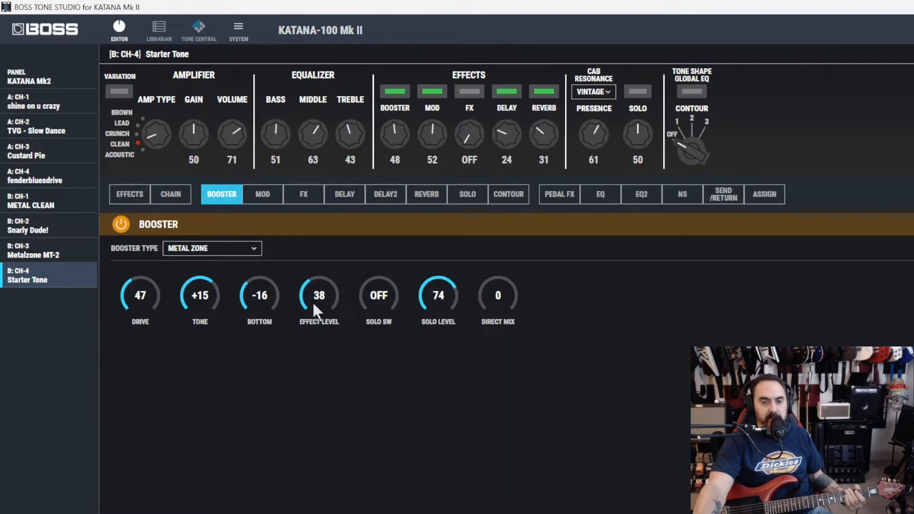
{"action": "scroll", "coordinate": [320, 303], "scroll_direction": "up", "scroll_amount": 6}
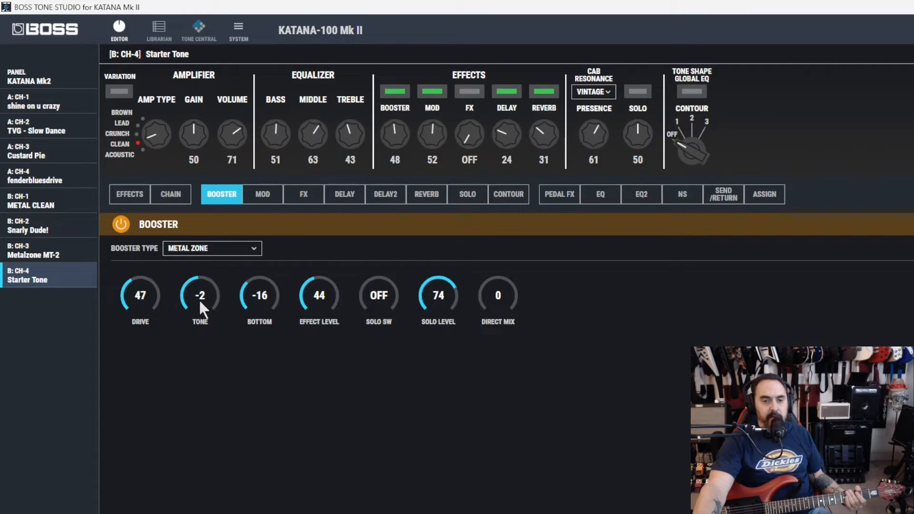
{"action": "scroll", "coordinate": [251, 295], "scroll_direction": "up", "scroll_amount": 8}
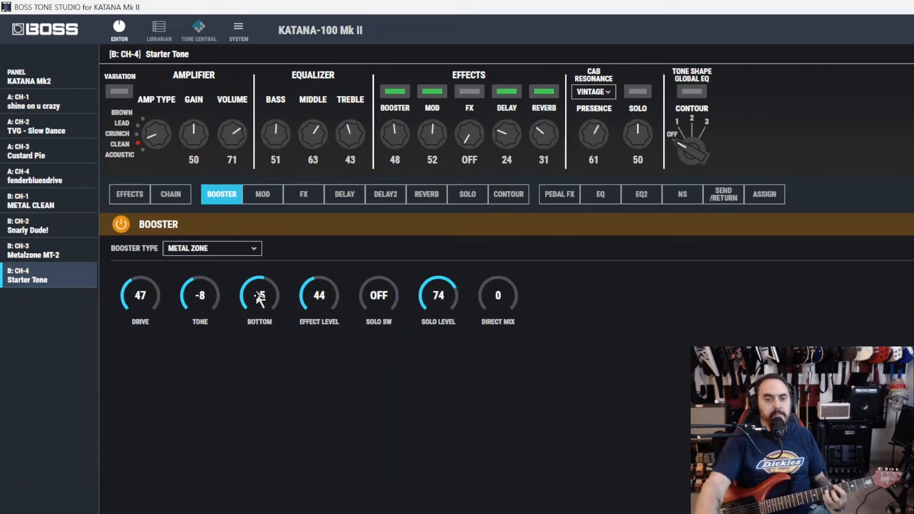
Adjust the Metal Zone booster to tone -2, bottom +5 and effect level 50, with the amp volume at 85.
{"action": "scroll", "coordinate": [195, 298], "scroll_direction": "up", "scroll_amount": 10}
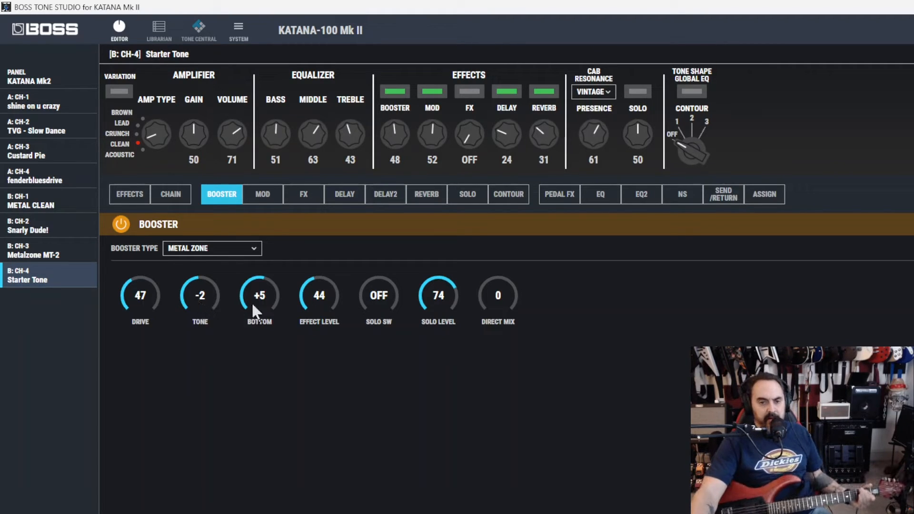
{"action": "scroll", "coordinate": [315, 300], "scroll_direction": "up", "scroll_amount": 14}
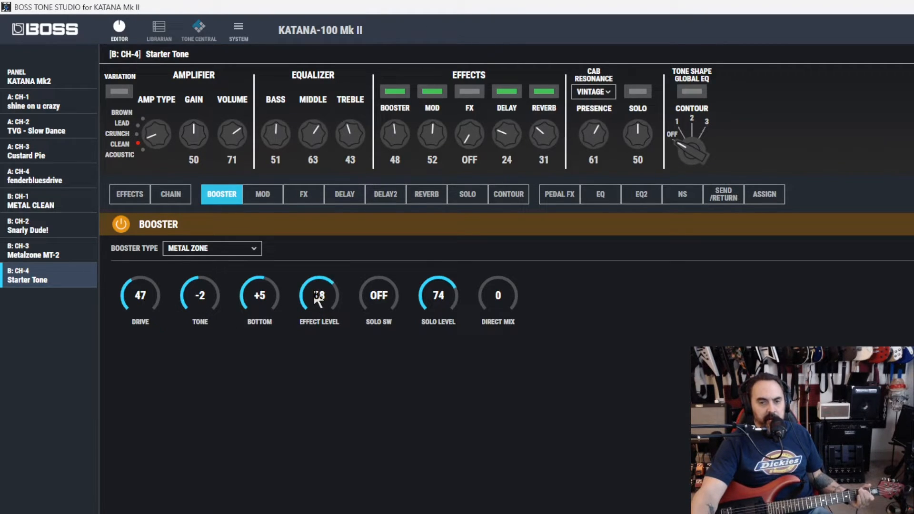
{"action": "scroll", "coordinate": [317, 300], "scroll_direction": "down", "scroll_amount": 8}
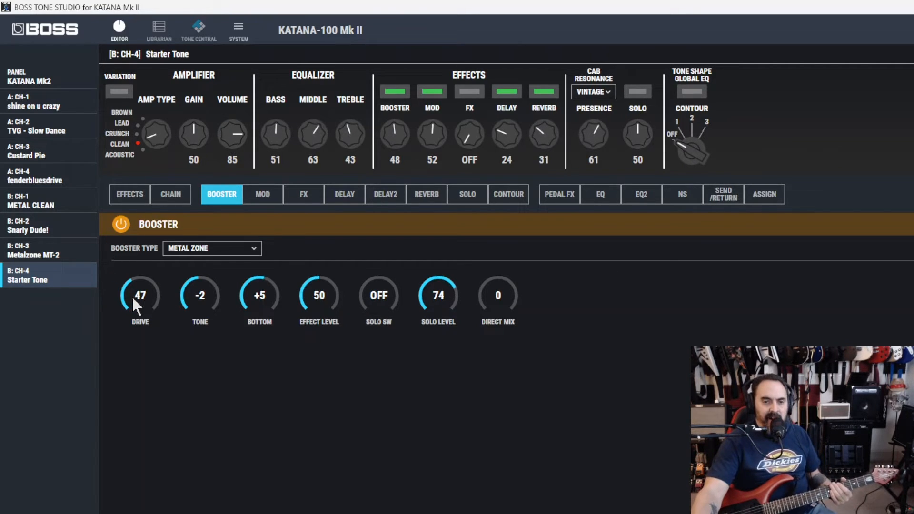
Try the Metal Zone with its drive raised to 79, and set the drive back down to 50.
{"action": "scroll", "coordinate": [135, 295], "scroll_direction": "up", "scroll_amount": 20}
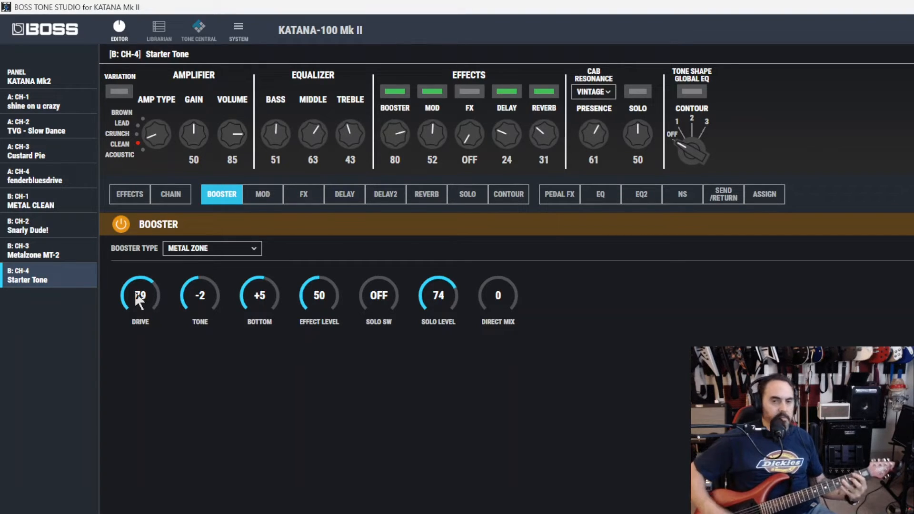
{"action": "double_click", "coordinate": [139, 296]}
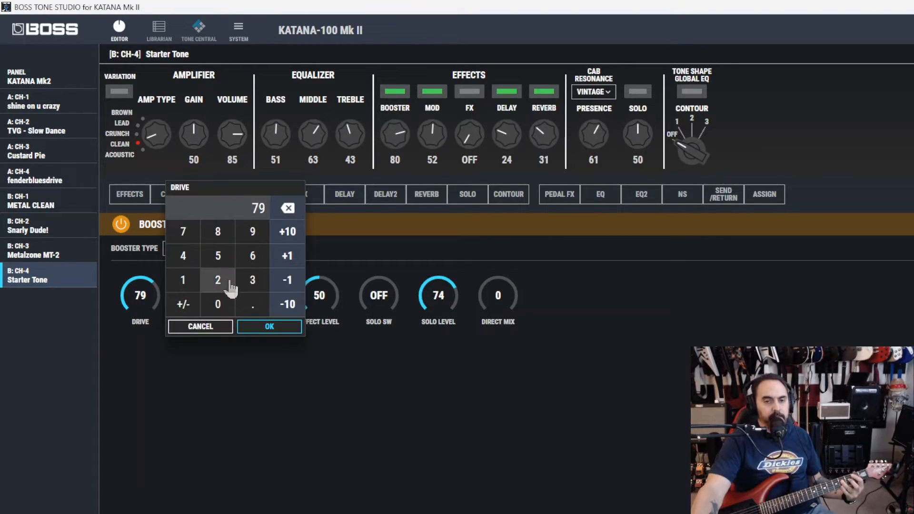
{"action": "left_click", "coordinate": [218, 255]}
{"action": "left_click", "coordinate": [217, 304]}
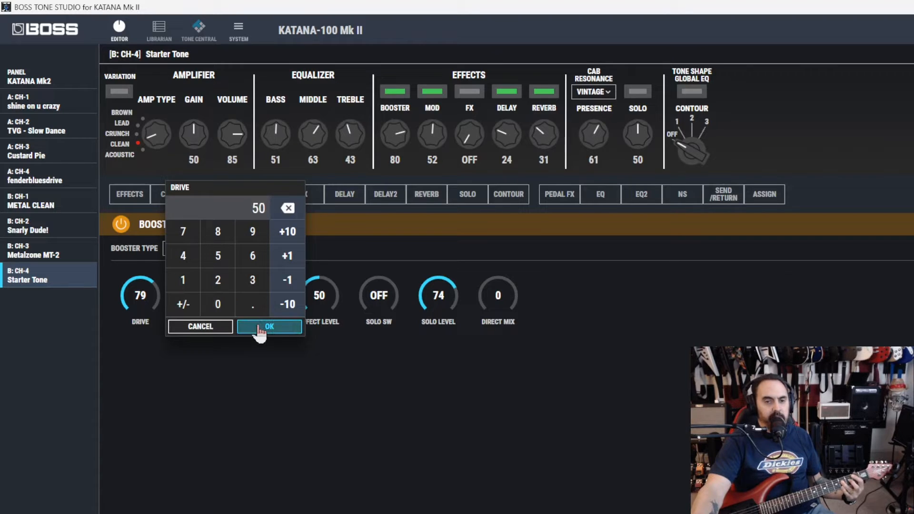
{"action": "left_click", "coordinate": [259, 326]}
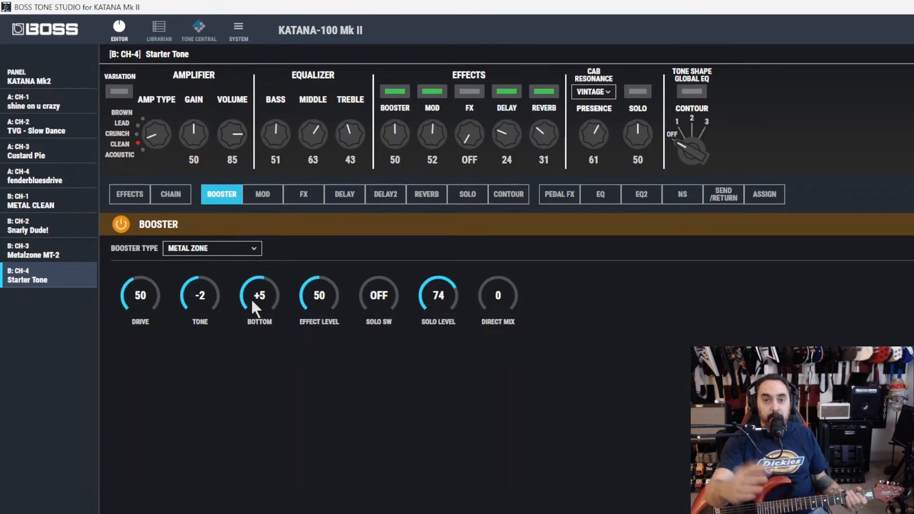
Change the booster type to Metal DS, with tone at +25 and bottom at -3.
{"action": "left_click", "coordinate": [199, 252]}
{"action": "left_click", "coordinate": [199, 280]}
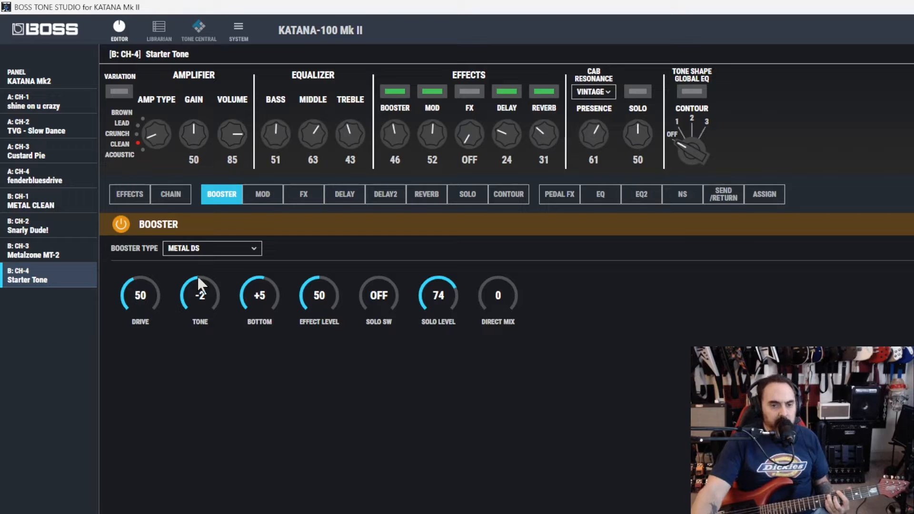
{"action": "left_click_drag", "start_coordinate": [197, 279], "coordinate": [203, 283]}
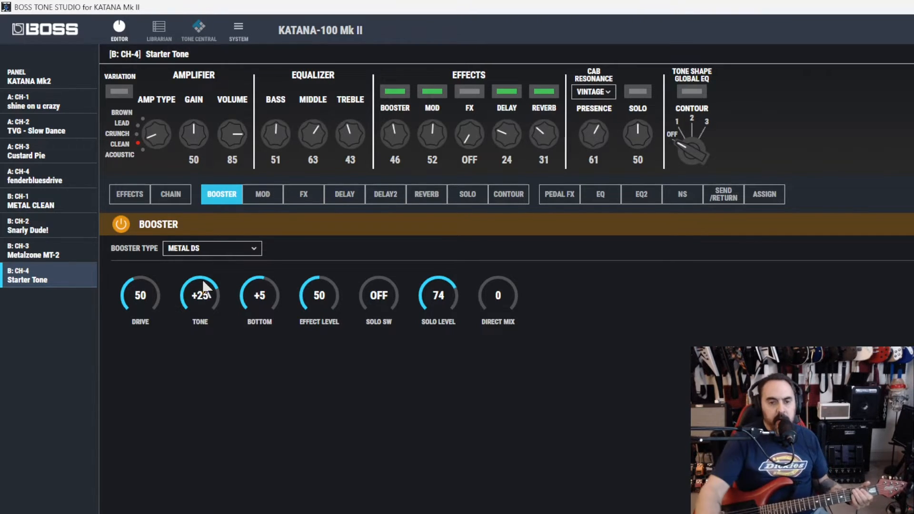
{"action": "left_click_drag", "start_coordinate": [257, 293], "coordinate": [262, 294]}
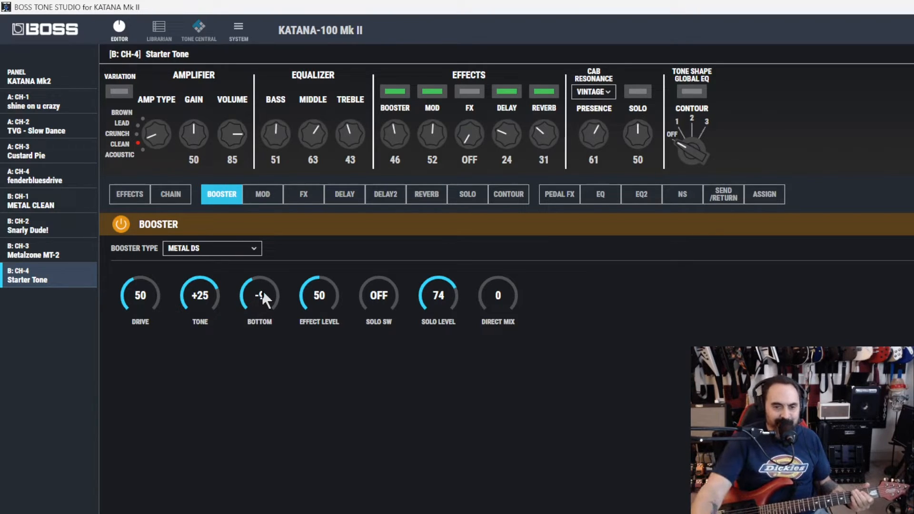
{"action": "left_click_drag", "start_coordinate": [263, 292], "coordinate": [263, 291]}
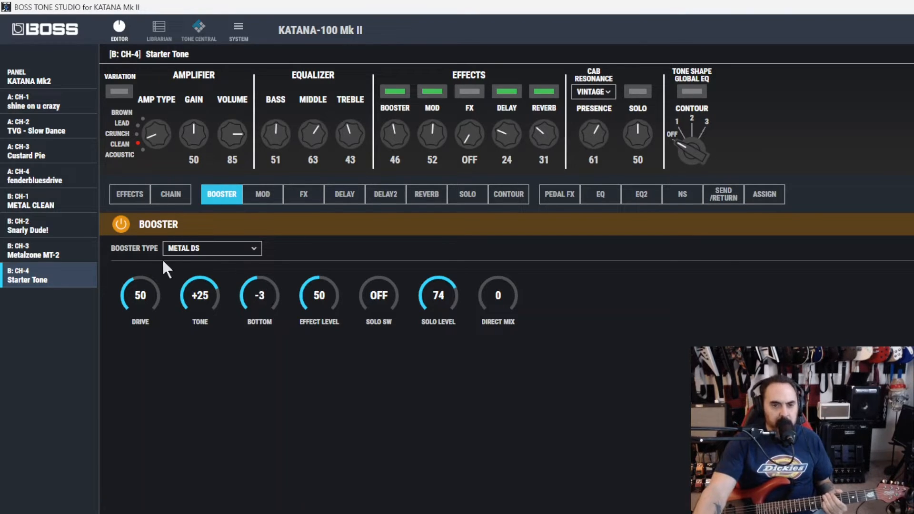
Change the booster type to '60s Fuzz on the Crunch amp type and raise its bottom.
{"action": "left_click", "coordinate": [192, 257]}
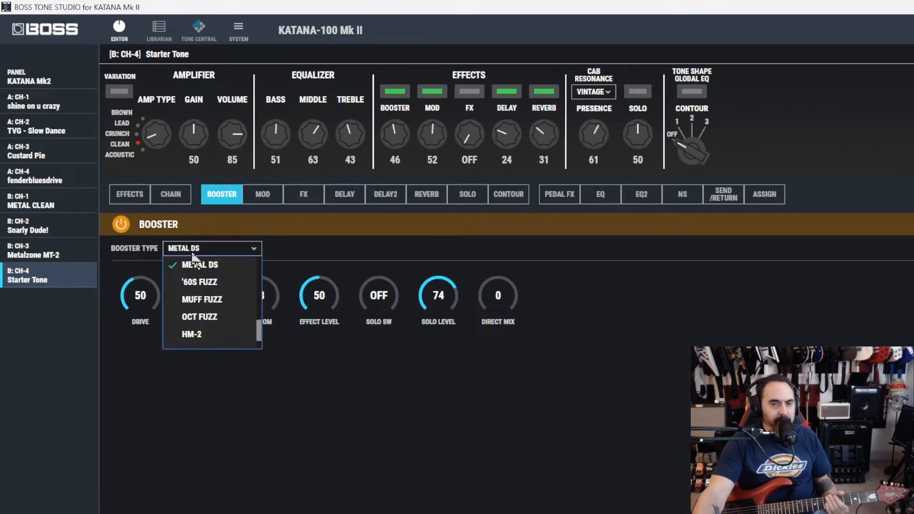
{"action": "left_click", "coordinate": [199, 283]}
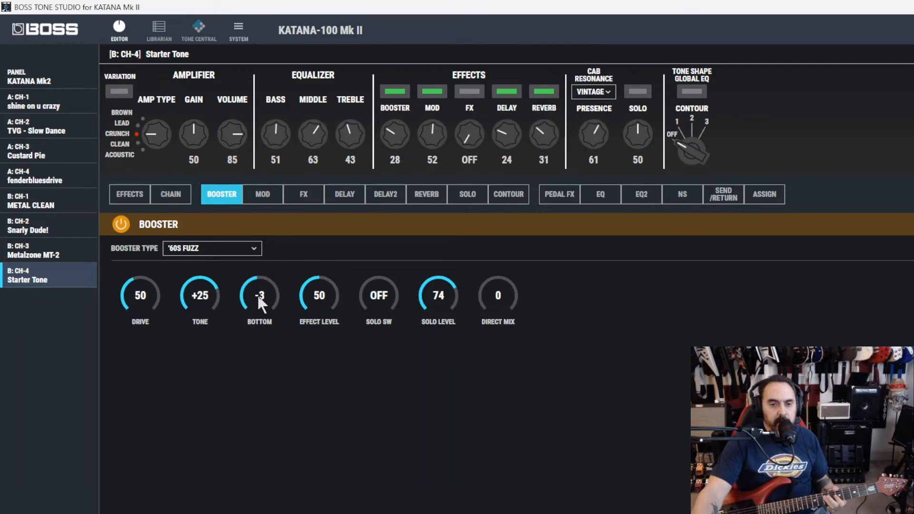
{"action": "left_click_drag", "start_coordinate": [257, 294], "coordinate": [262, 299]}
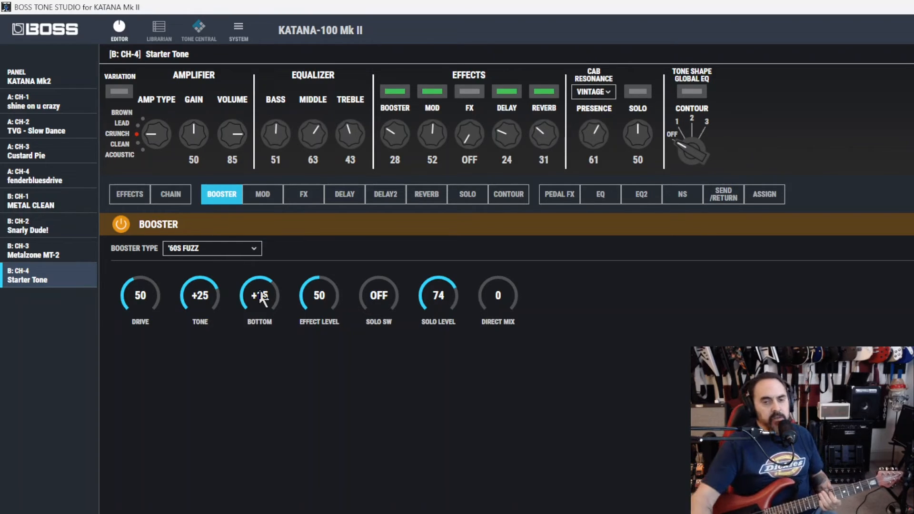
Try the Muff Fuzz booster type with drive 120 and bottom +1, and return to '60s Fuzz with drive 57.
{"action": "left_click", "coordinate": [228, 247]}
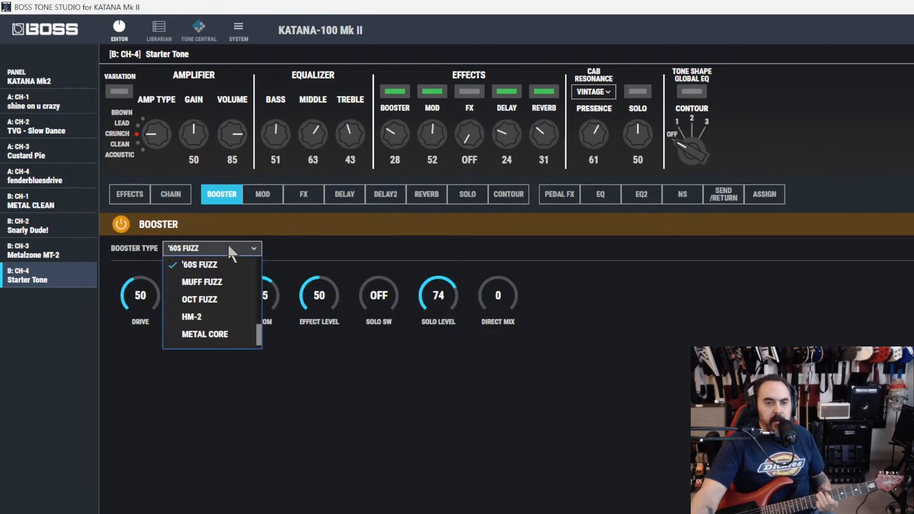
{"action": "left_click", "coordinate": [221, 282]}
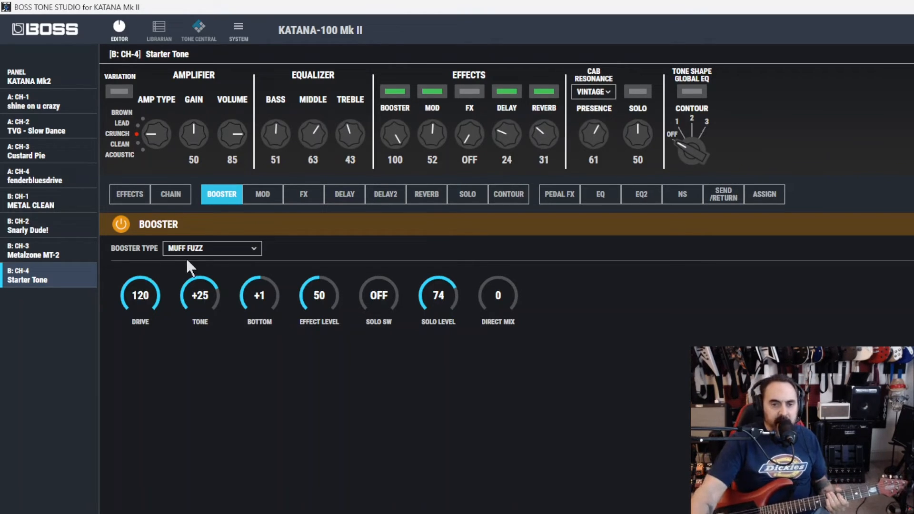
{"action": "left_click", "coordinate": [204, 251]}
{"action": "scroll", "coordinate": [204, 291], "scroll_direction": "up", "scroll_amount": 4}
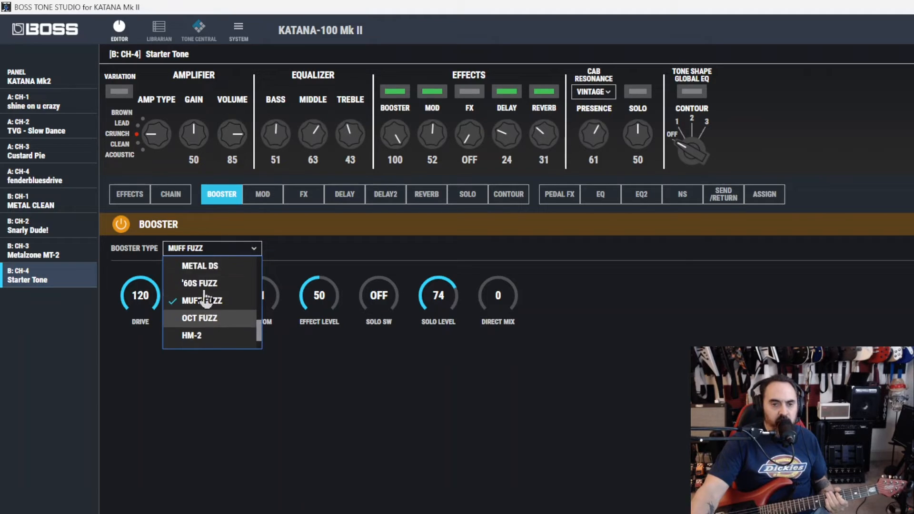
{"action": "left_click", "coordinate": [205, 314]}
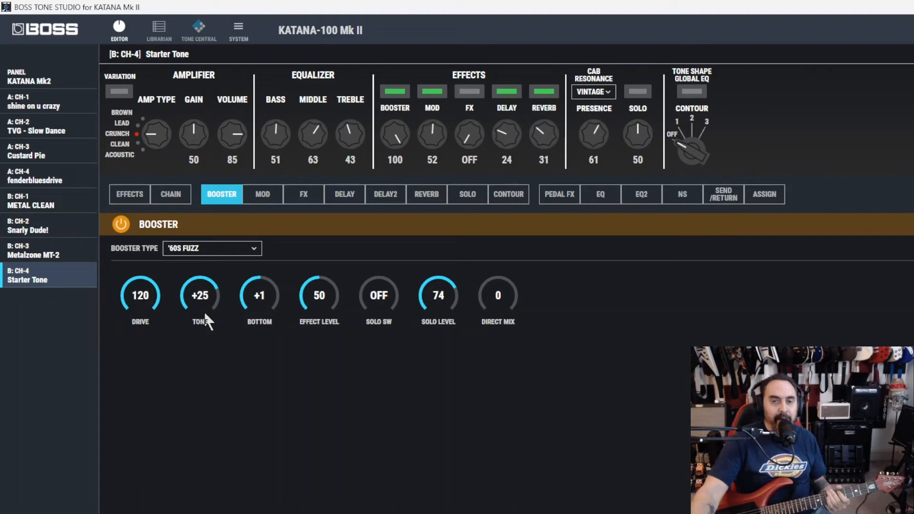
{"action": "left_click_drag", "start_coordinate": [111, 284], "coordinate": [112, 319]}
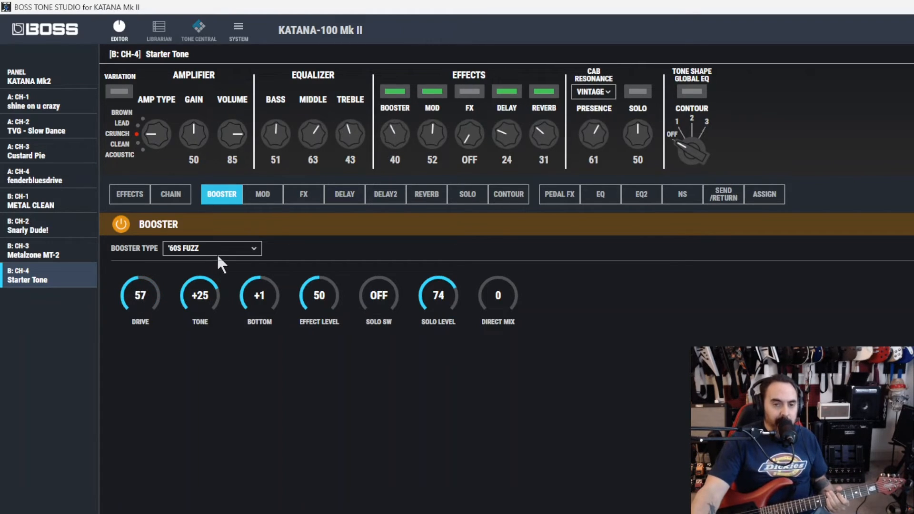
Try the Oct Fuzz booster type, and change to HM-2 on the Clean amp type with drive 72, tone +17 and bottom +10.
{"action": "left_click", "coordinate": [217, 250]}
{"action": "left_click", "coordinate": [211, 300]}
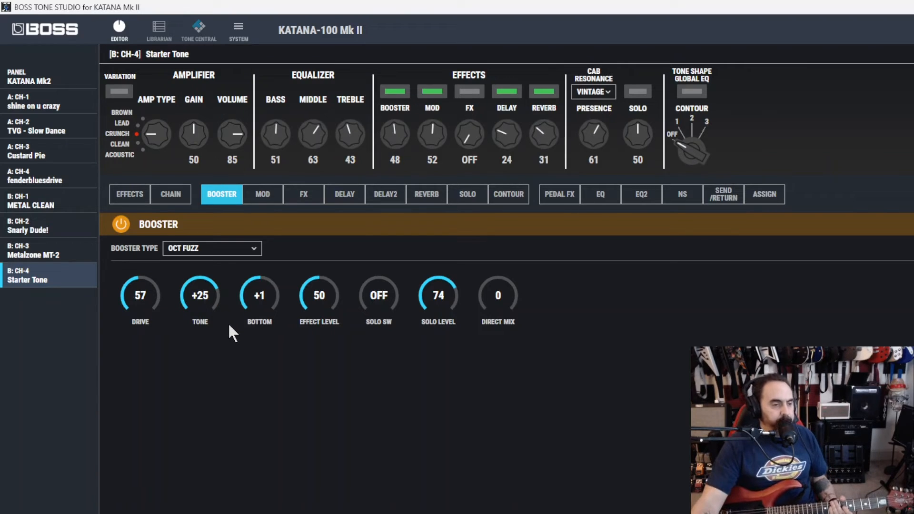
{"action": "left_click", "coordinate": [239, 247]}
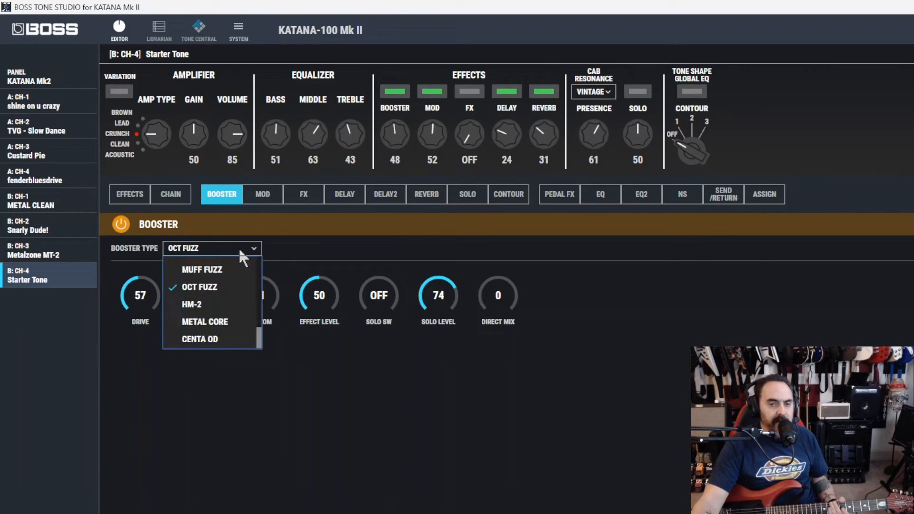
{"action": "left_click", "coordinate": [223, 305]}
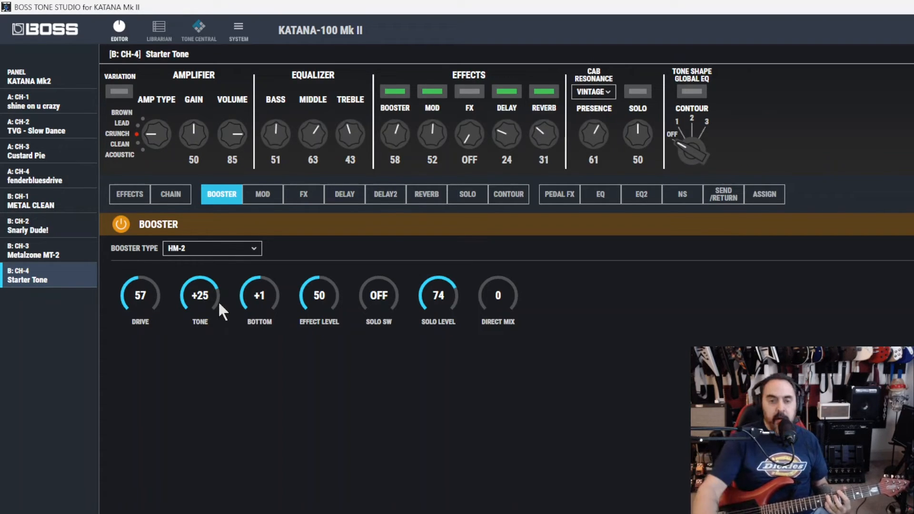
{"action": "left_click", "coordinate": [138, 144]}
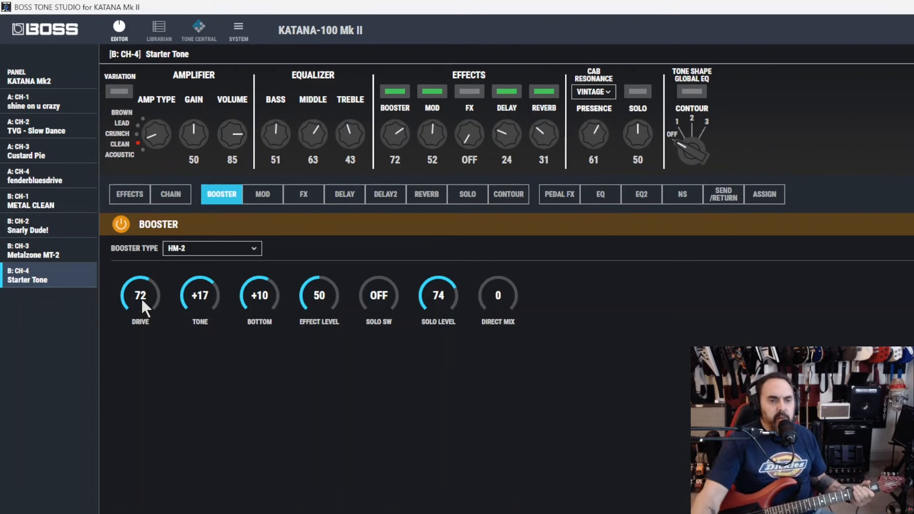
Switch to the Snarly Dude! patch and raise the tone of its HM-2 booster to +16.
{"action": "left_click", "coordinate": [31, 227]}
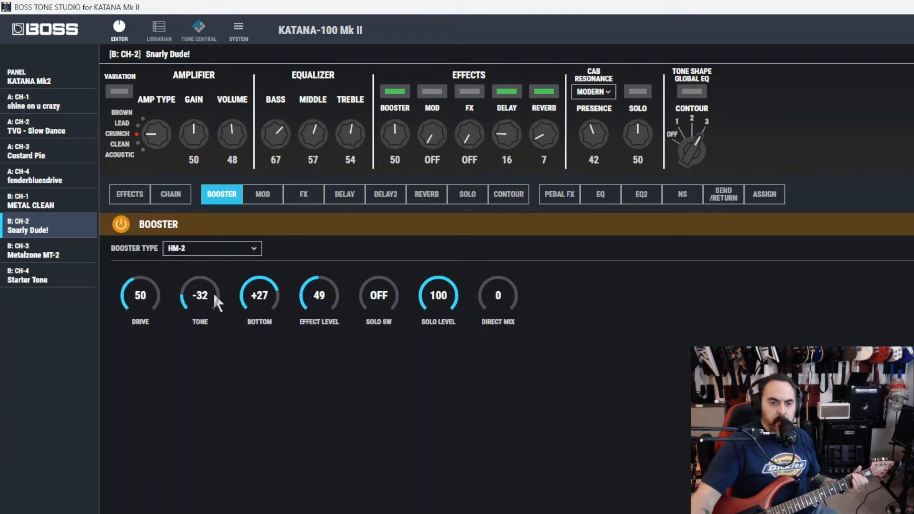
{"action": "scroll", "coordinate": [206, 297], "scroll_direction": "up", "scroll_amount": 20}
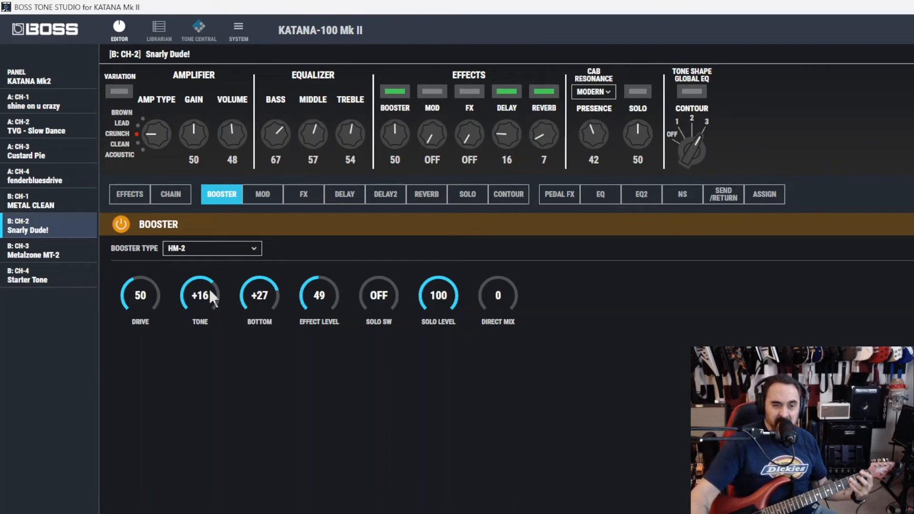
Return to the Starter Tone patch and change its booster type to HM-2.
{"action": "left_click", "coordinate": [47, 280]}
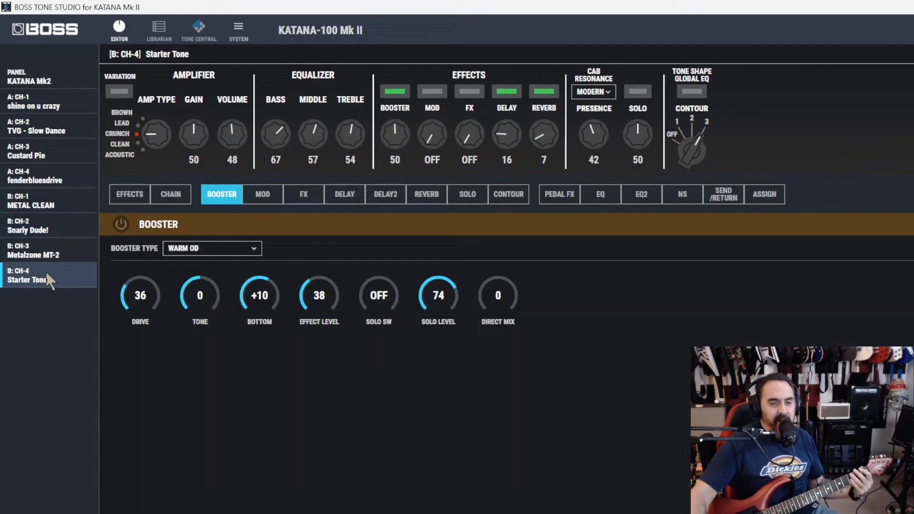
{"action": "left_click", "coordinate": [191, 248]}
{"action": "left_click", "coordinate": [216, 305]}
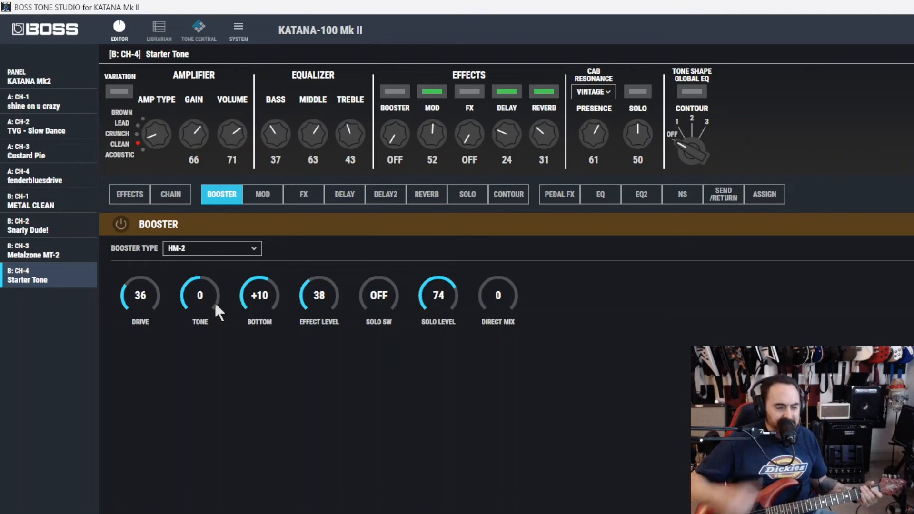
Change the booster type to Metal Core, switch the booster on, and set drive 62, tone +12, bottom +2 and effect level 62.
{"action": "left_click", "coordinate": [224, 248]}
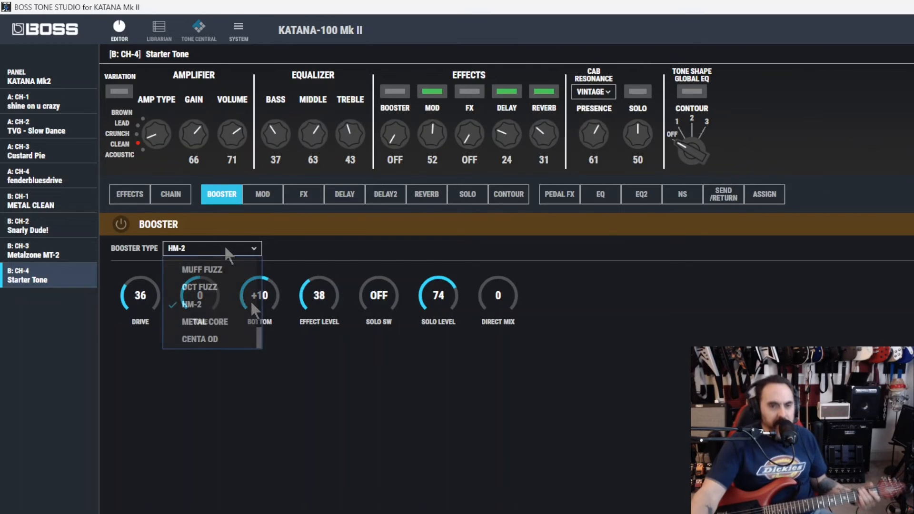
{"action": "left_click", "coordinate": [209, 323]}
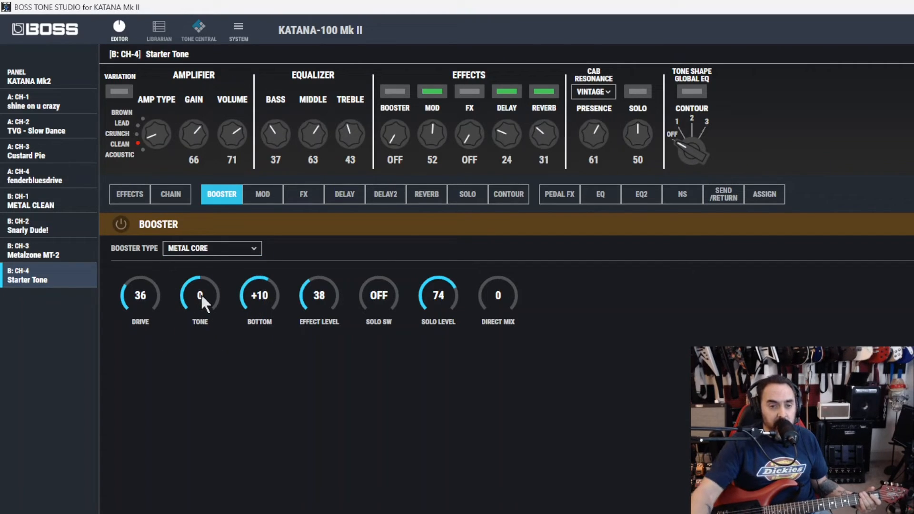
{"action": "left_click", "coordinate": [121, 224]}
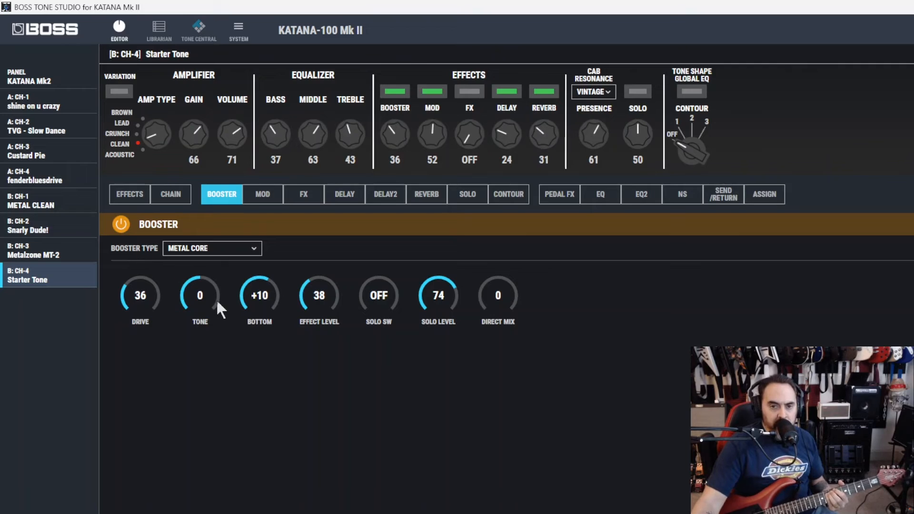
{"action": "left_click_drag", "start_coordinate": [324, 299], "coordinate": [321, 295]}
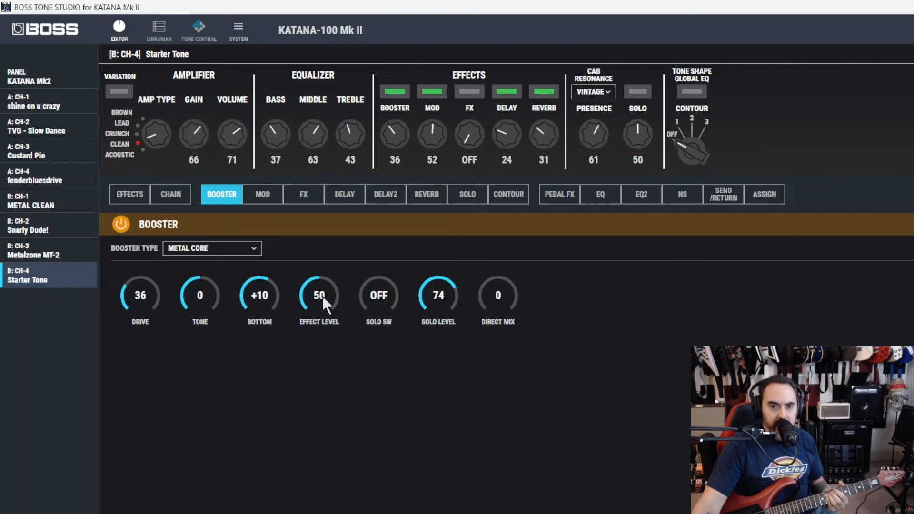
{"action": "left_click_drag", "start_coordinate": [200, 295], "coordinate": [200, 292]}
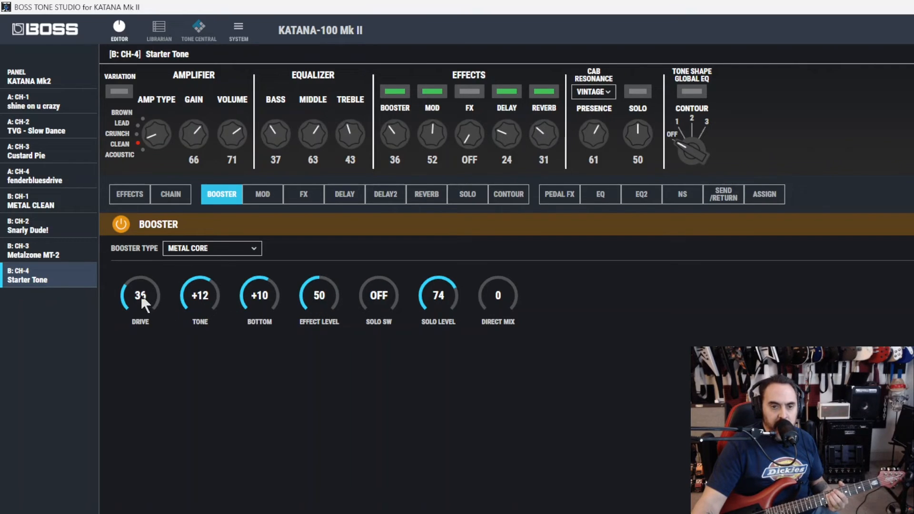
{"action": "left_click_drag", "start_coordinate": [140, 295], "coordinate": [145, 292]}
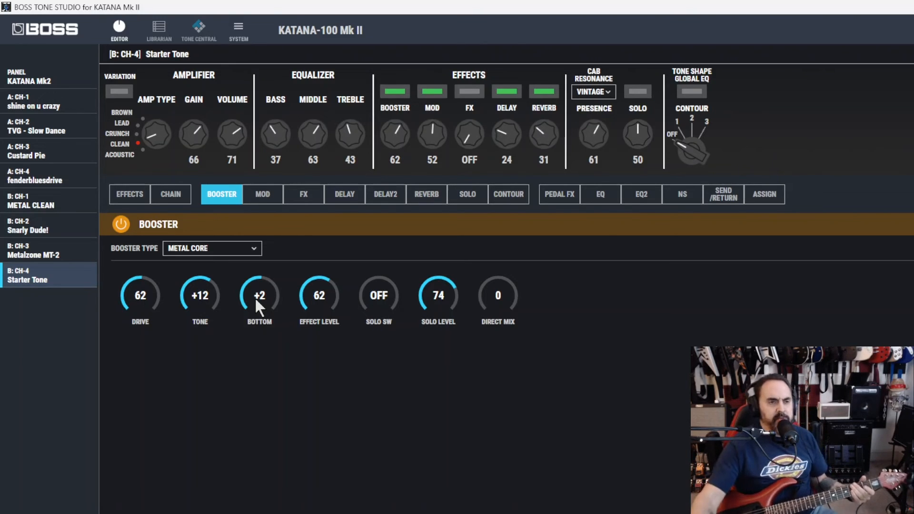
Change the booster type to Centa OD with tone +4 and effect level 45, and switch the amp type to Crunch.
{"action": "left_click", "coordinate": [236, 248]}
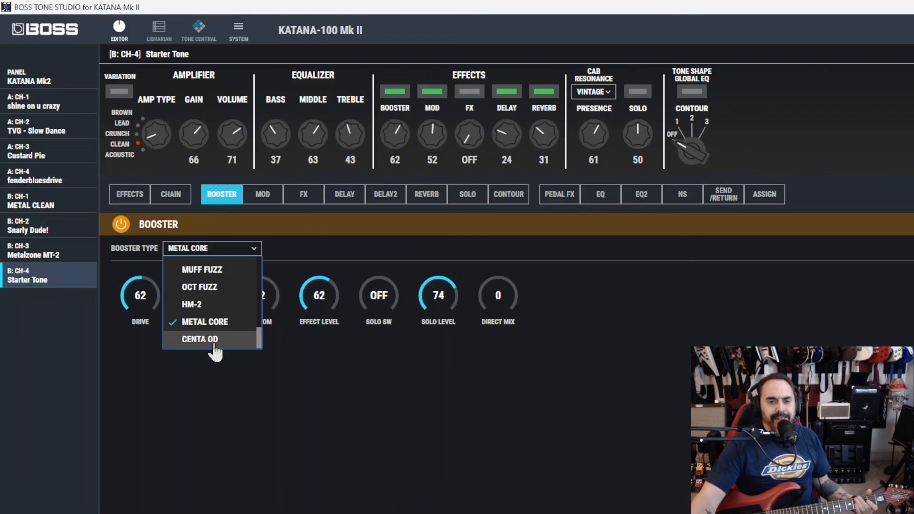
{"action": "left_click", "coordinate": [200, 339]}
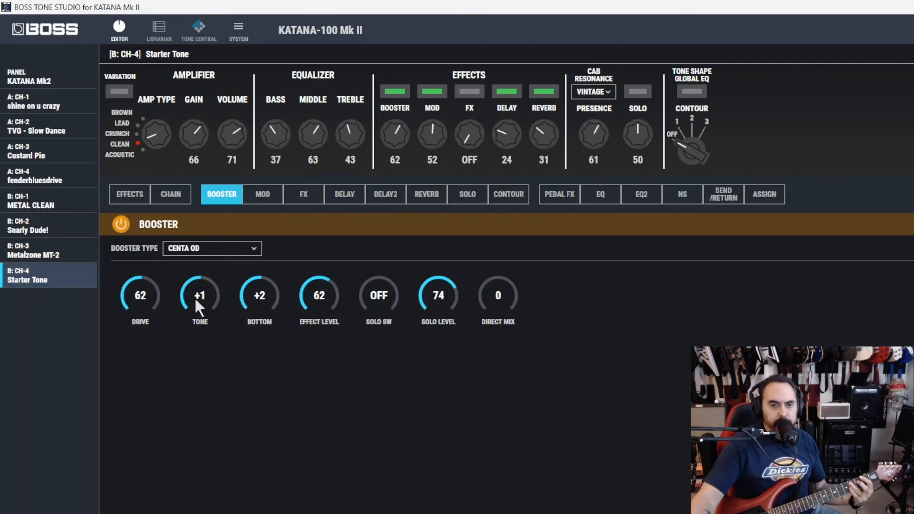
{"action": "left_click_drag", "start_coordinate": [318, 295], "coordinate": [294, 301]}
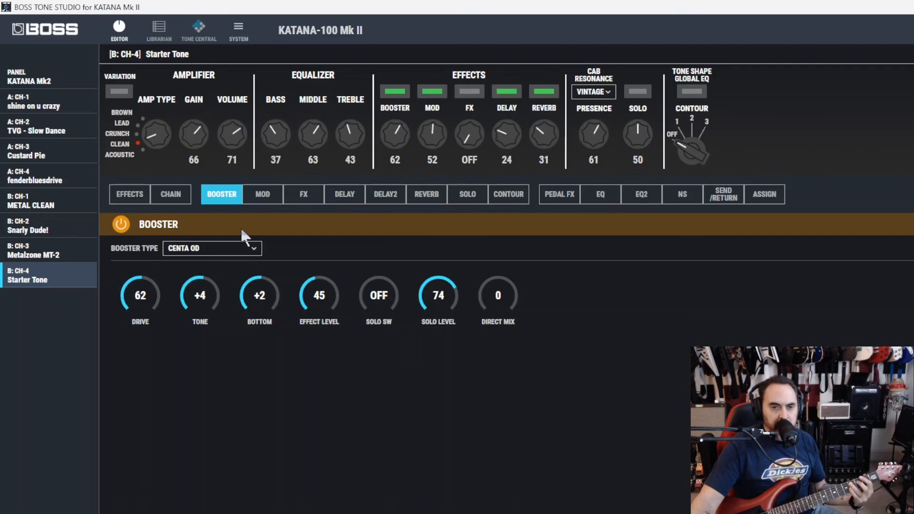
{"action": "left_click", "coordinate": [138, 135]}
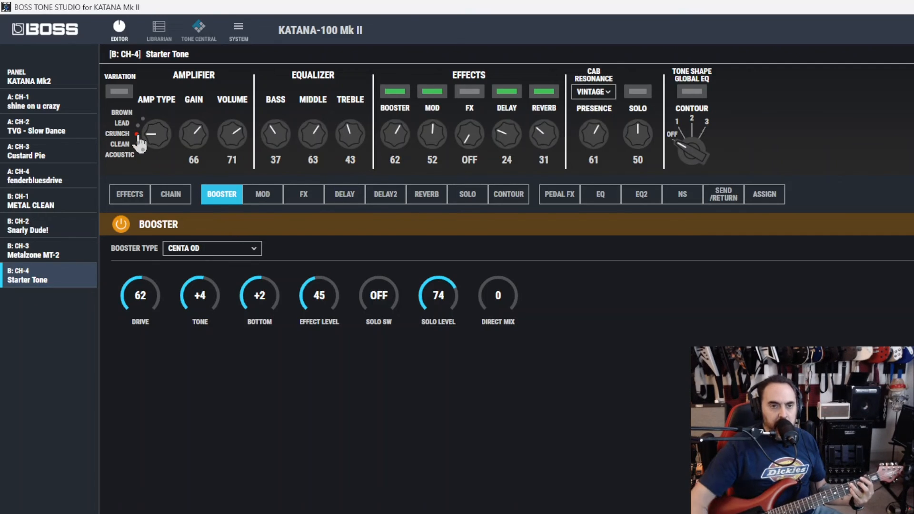